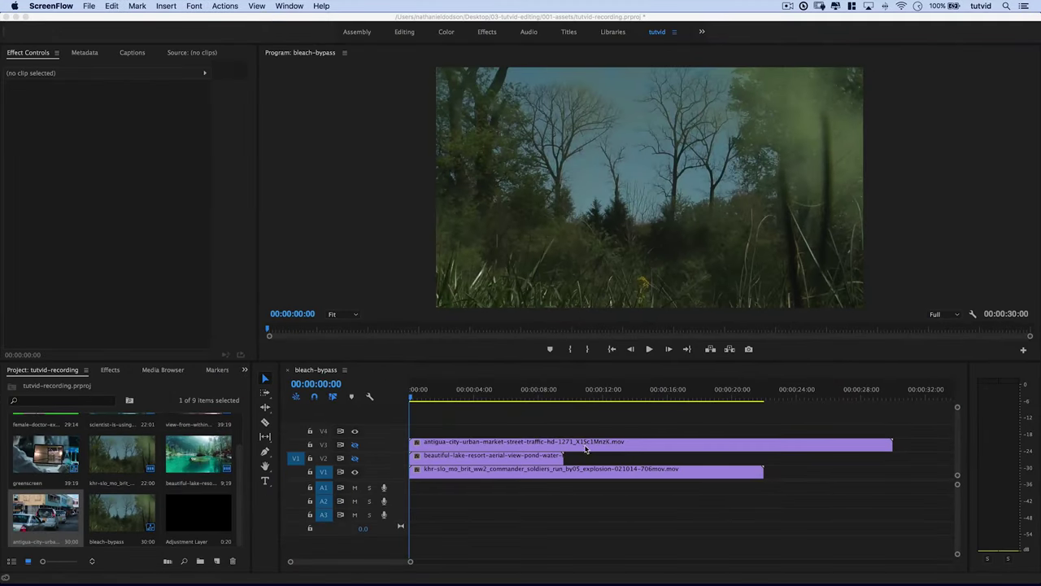
Step: Preview the sequence, briefly showing V2 and V3, then hide them and play the soldiers clip from the start
left_click(468, 393)
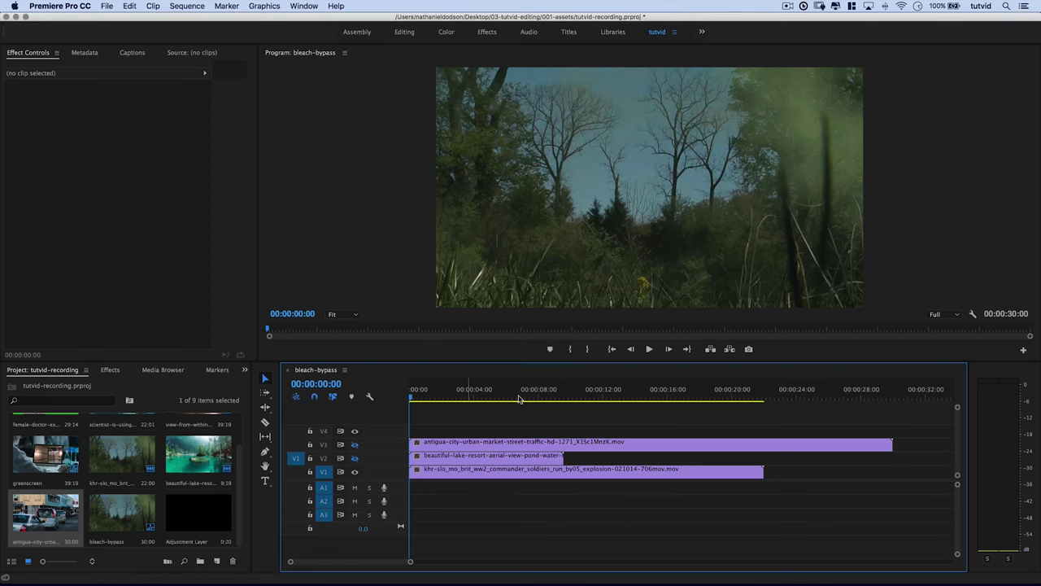
left_click_drag(486, 394, 470, 419)
left_click(355, 458)
left_click(355, 444)
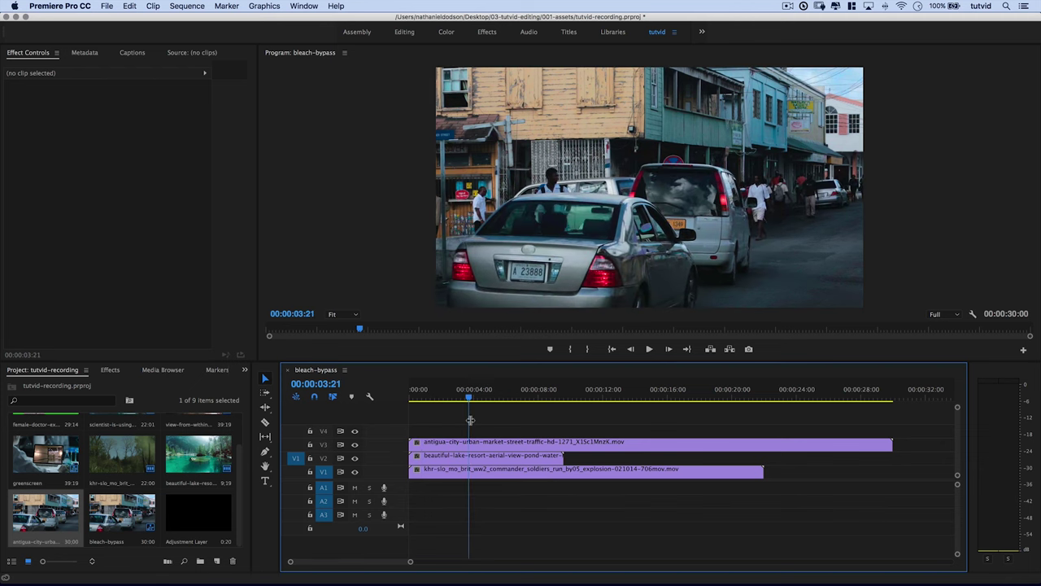
left_click(355, 458)
left_click(355, 445)
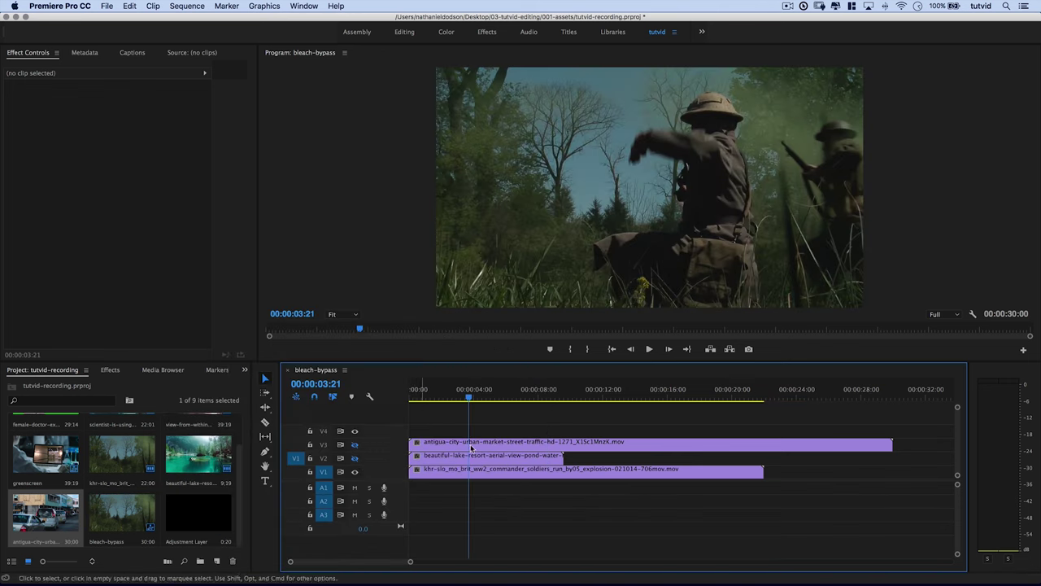
left_click(455, 396)
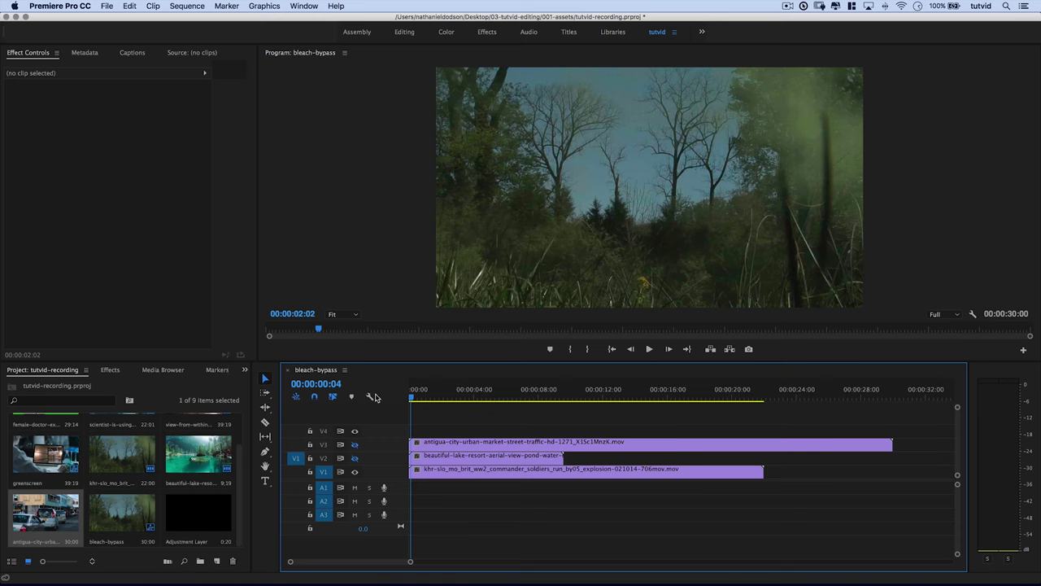
key("Home")
key("space")
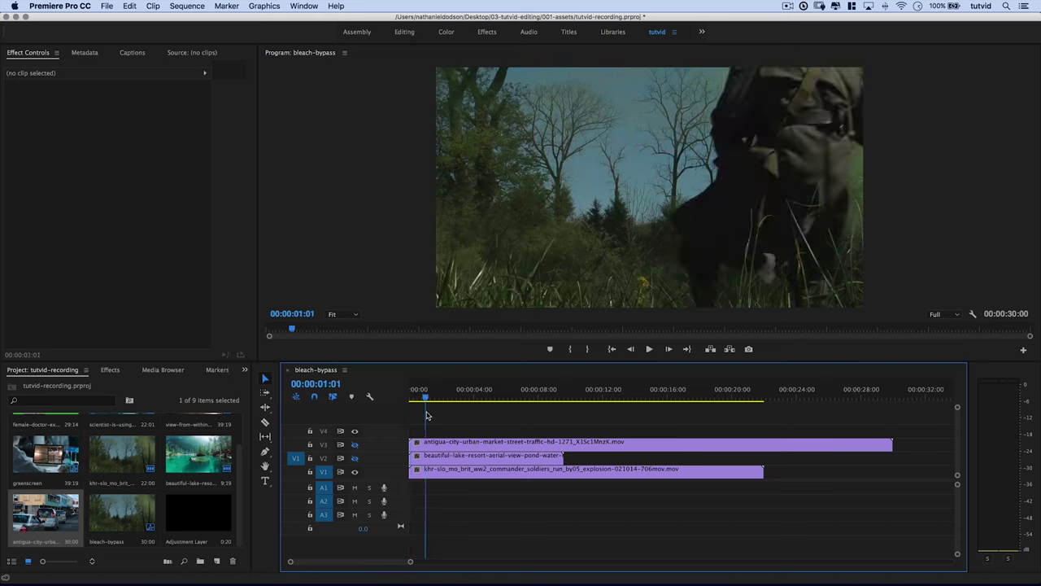
Step: Delete the old adjustment layer and create a new one on V4, spanning the city street clip
left_click(204, 521)
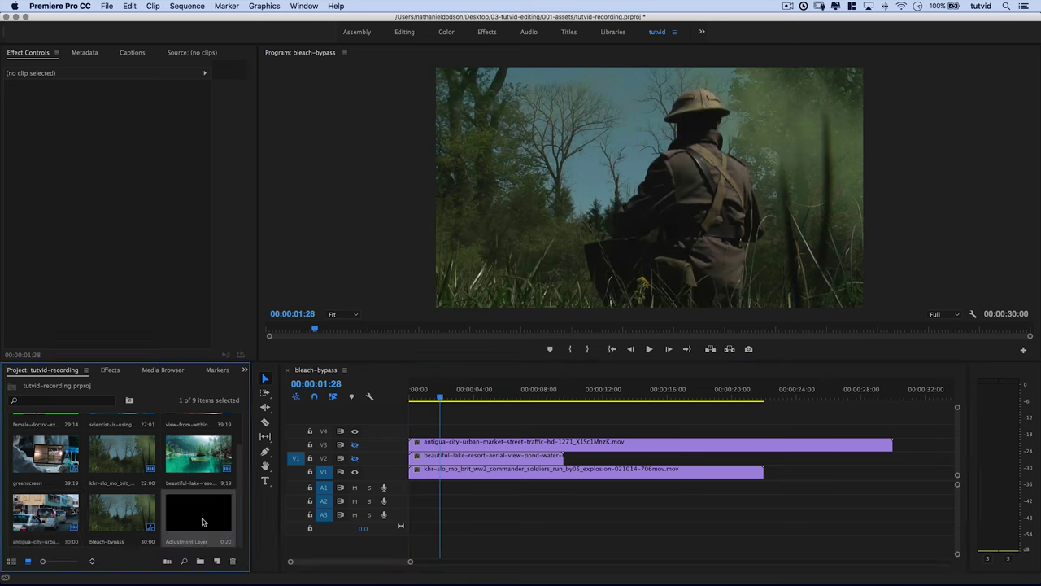
key("Delete")
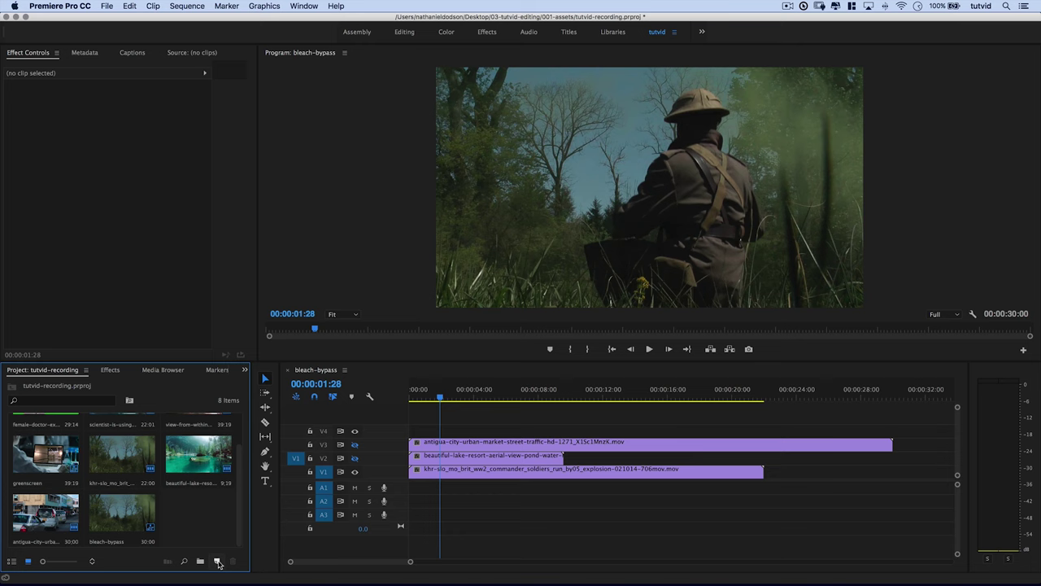
left_click(218, 563)
left_click(249, 503)
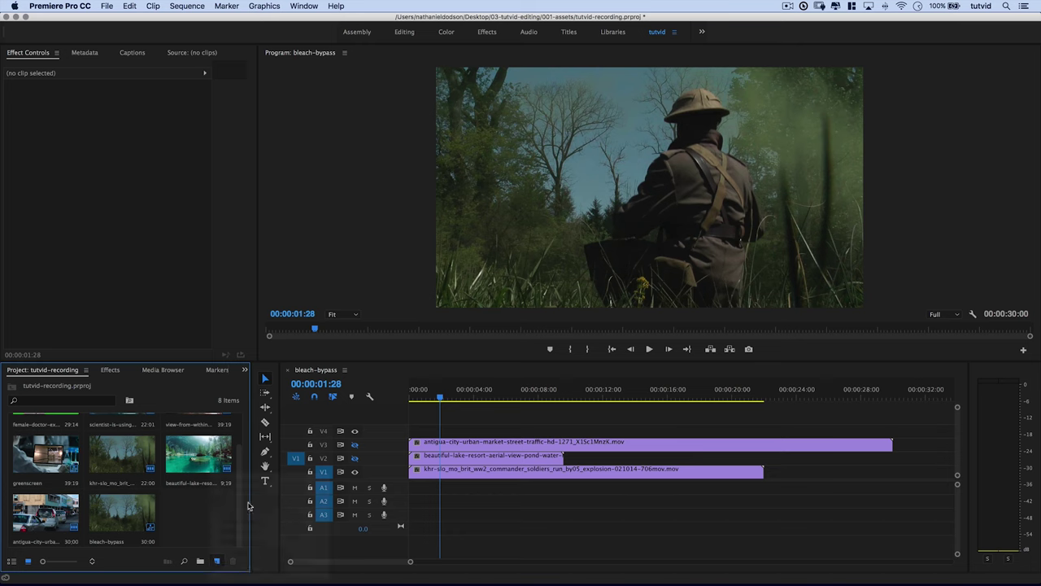
left_click(605, 341)
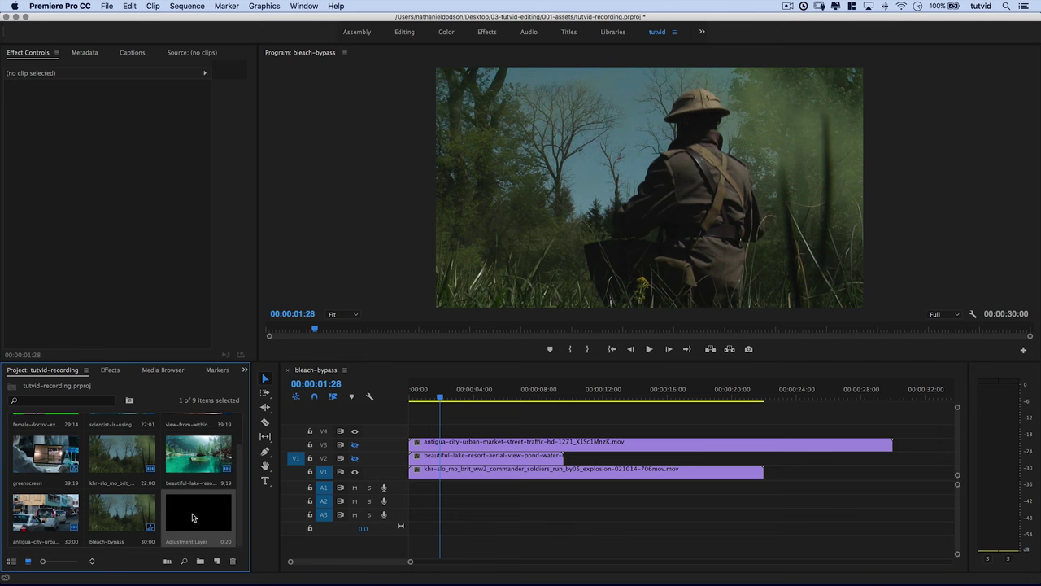
left_click_drag(208, 515, 409, 432)
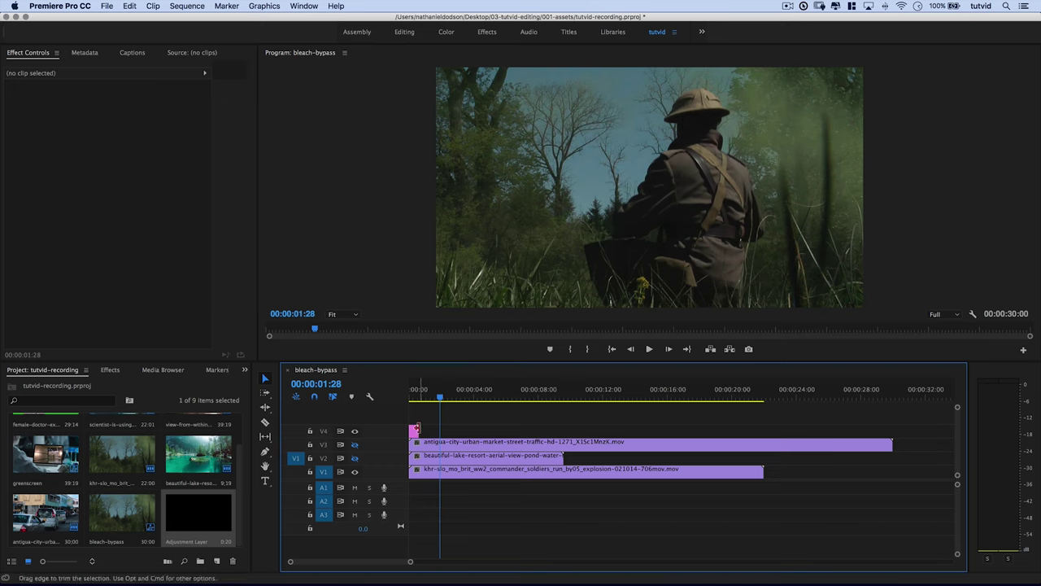
left_click_drag(417, 429, 892, 424)
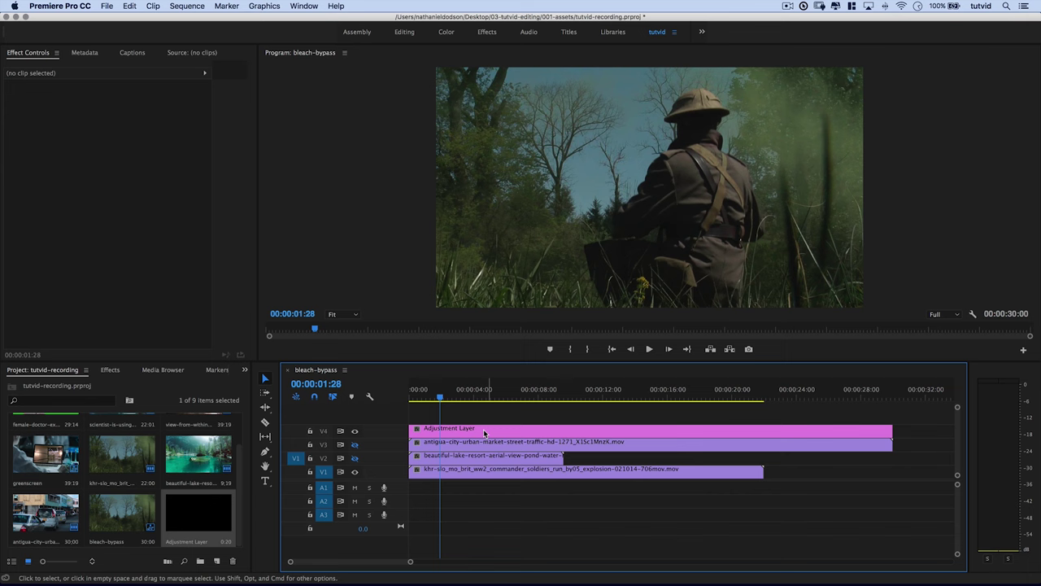
Step: Drag Channel Mixer from Video Effects > Color Correction onto the V4 adjustment layer clip
left_click(458, 432)
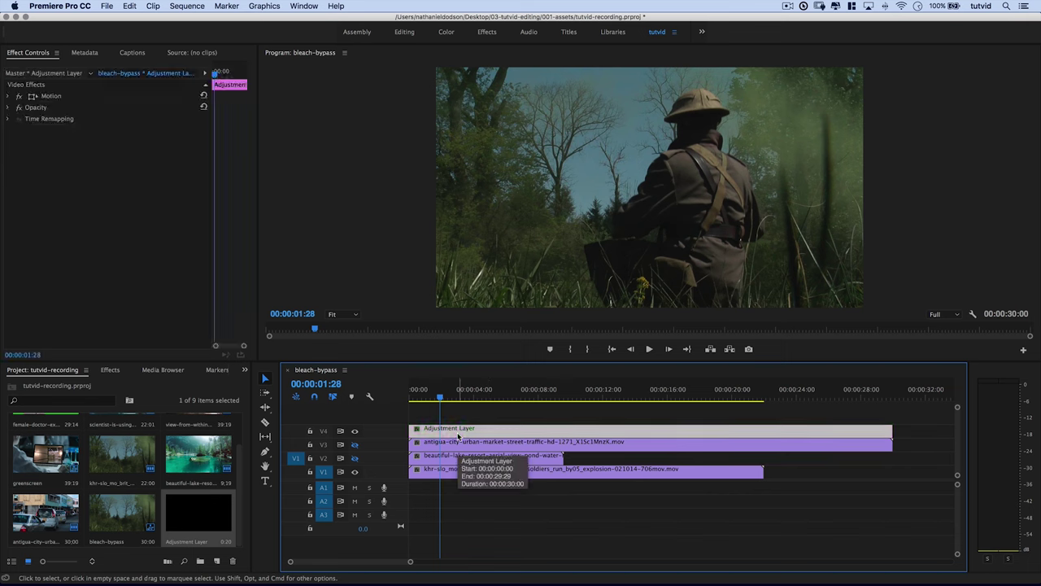
left_click(109, 370)
scroll(96, 488, "up", 5)
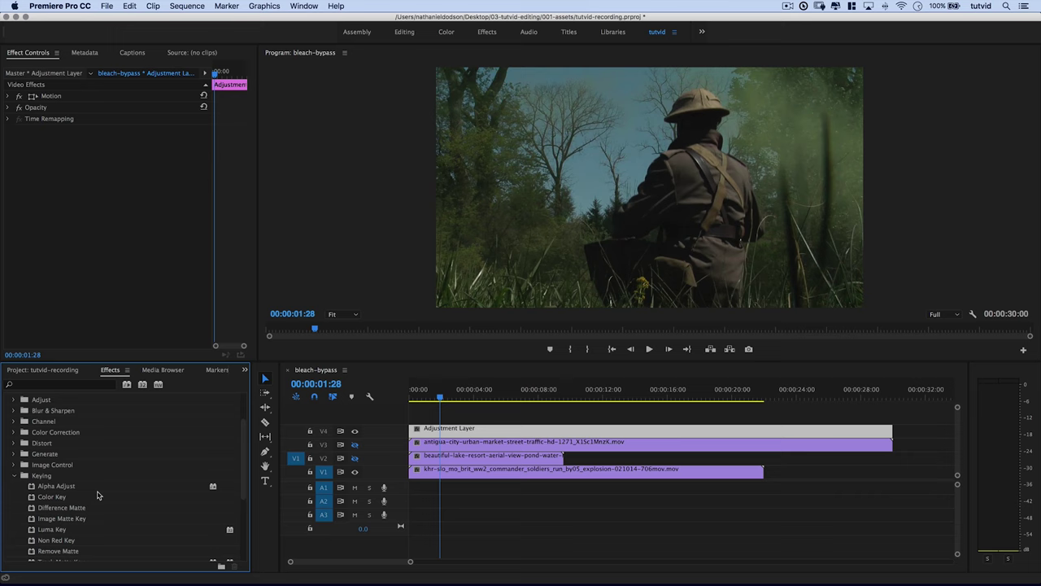
left_click(15, 476)
scroll(55, 456, "up", 3)
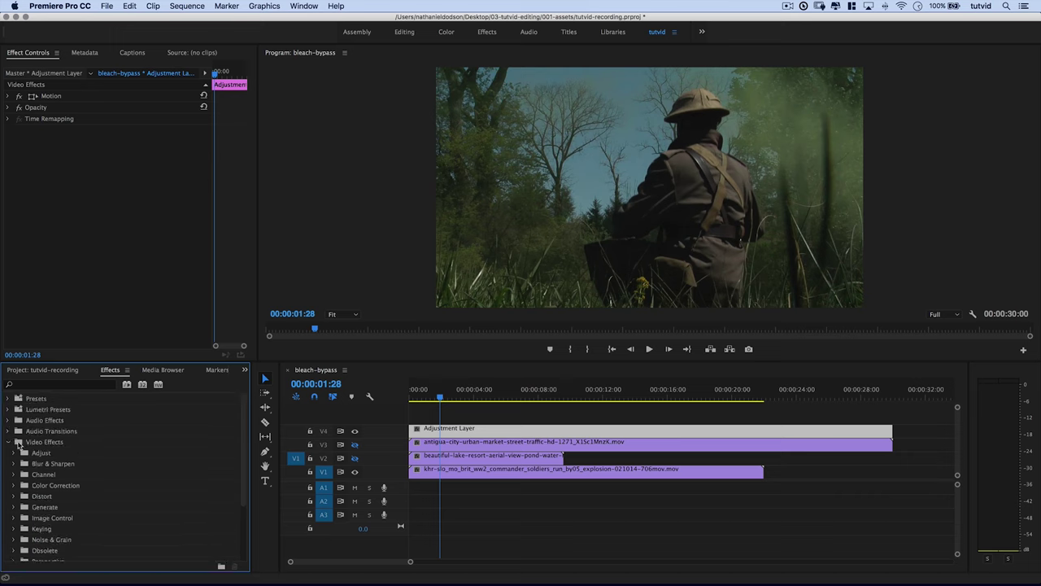
double_click(47, 487)
scroll(95, 509, "down", 2)
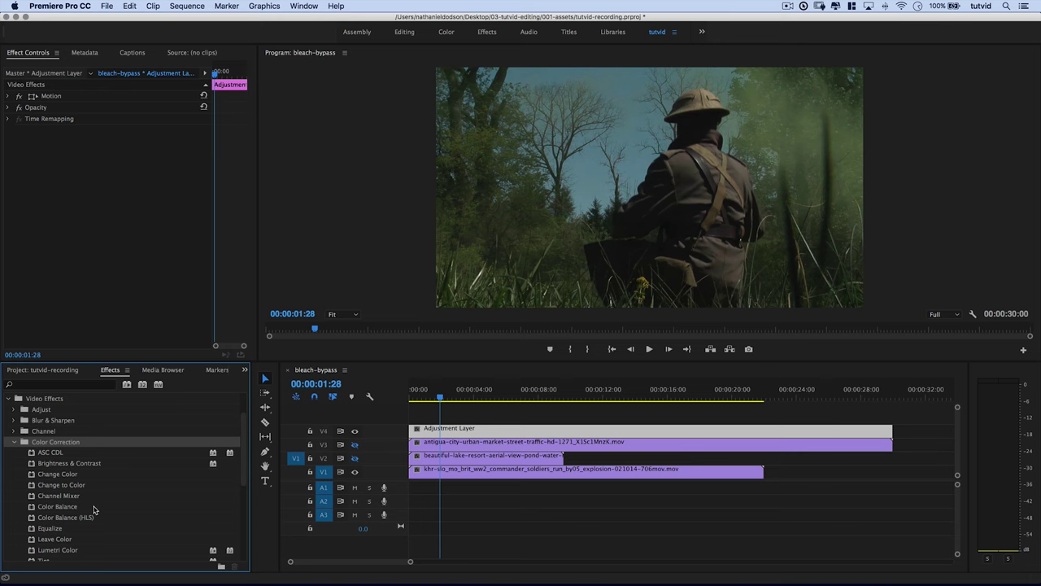
left_click(63, 496)
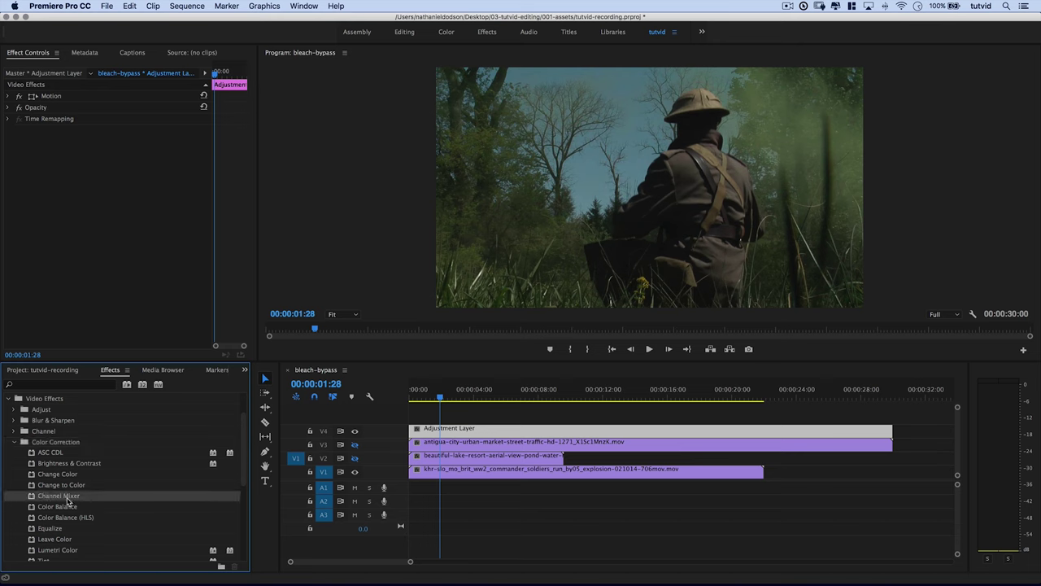
left_click_drag(68, 502, 462, 430)
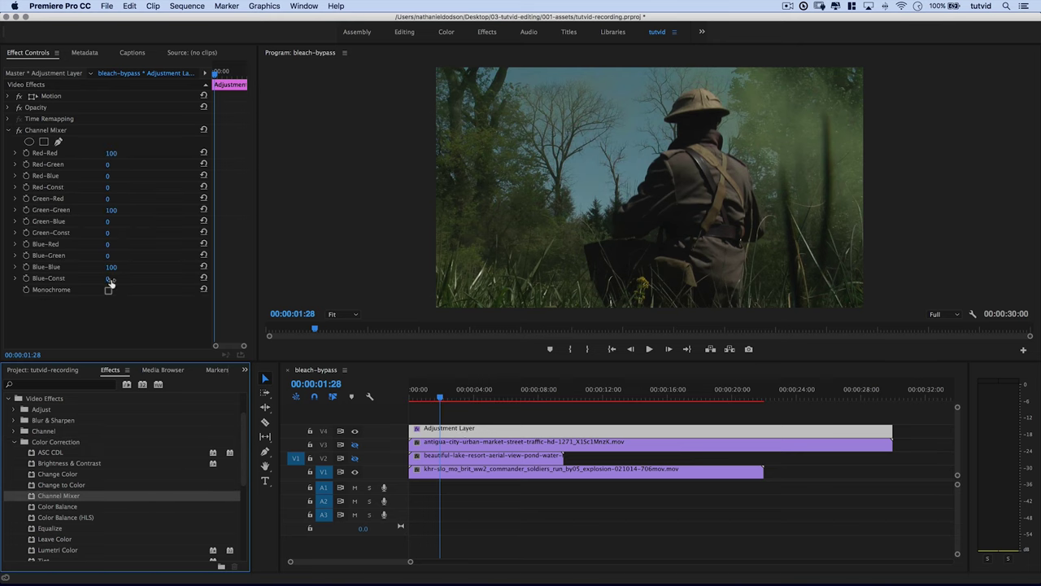
Step: Expand Opacity and try Overlay, Soft Light and Screen blend modes on the adjustment layer
right_click(14, 110)
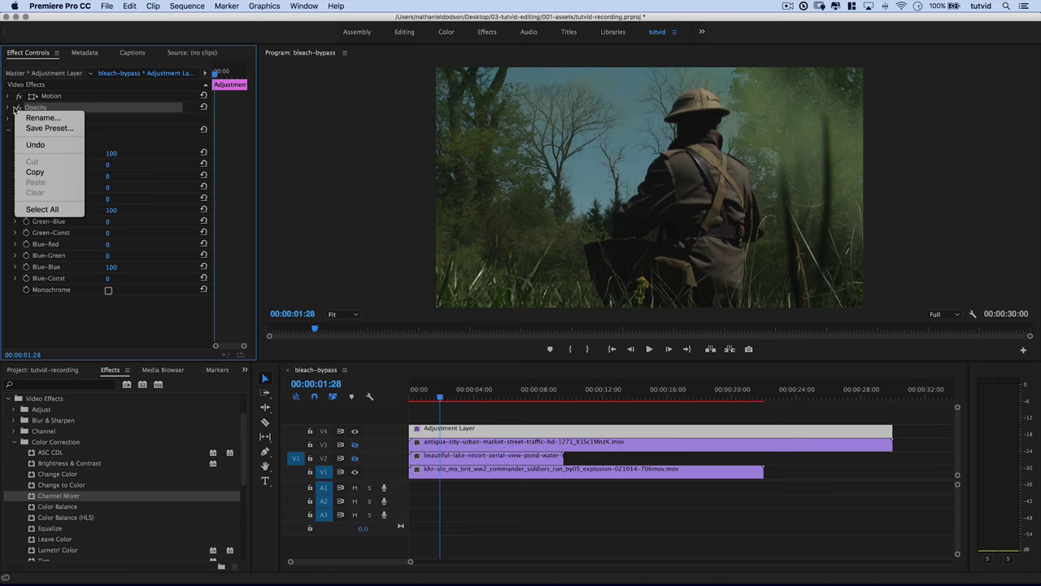
left_click(9, 111)
left_click(8, 109)
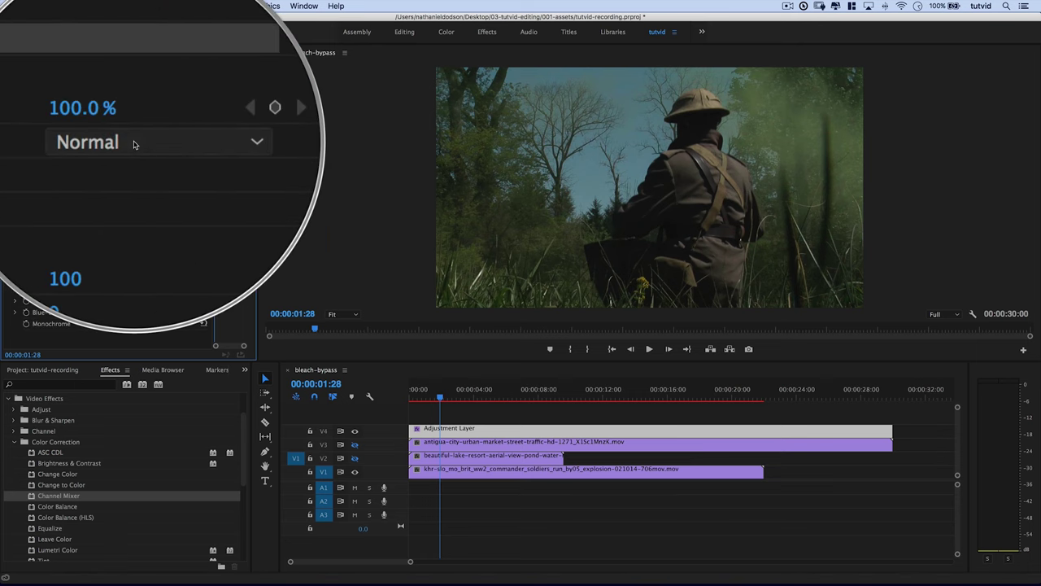
left_click(134, 143)
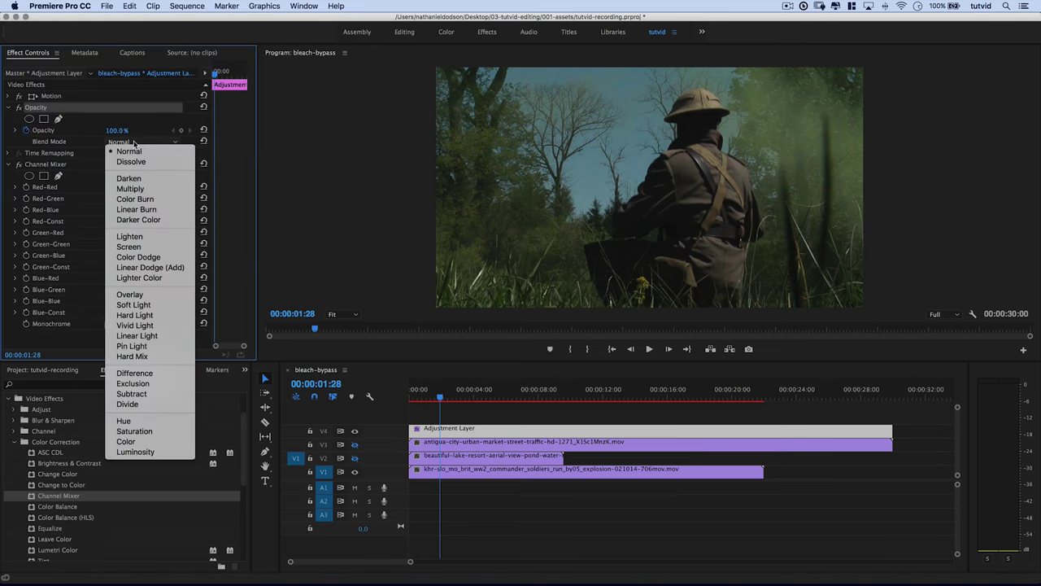
left_click(145, 295)
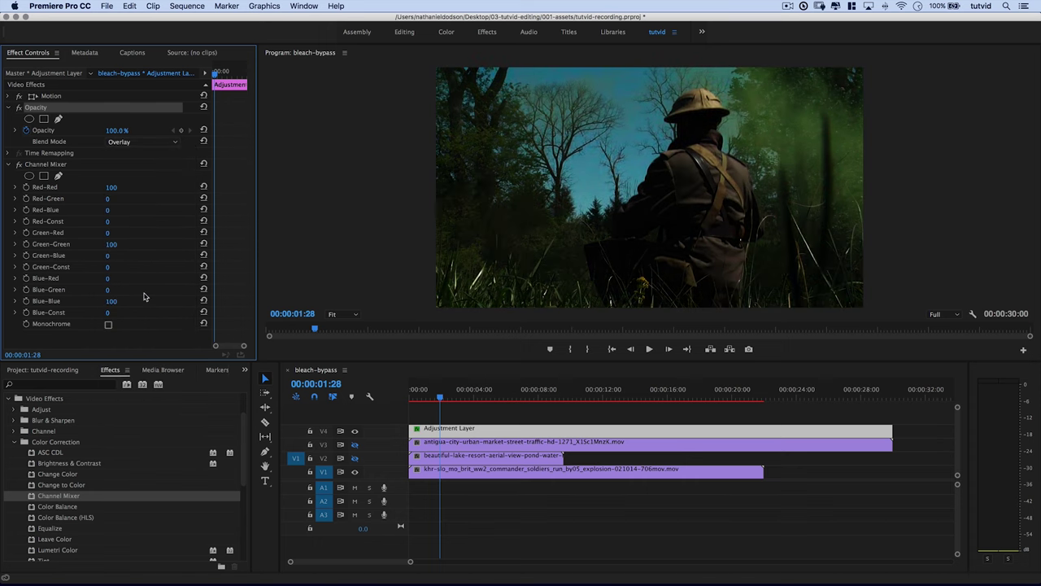
left_click(132, 142)
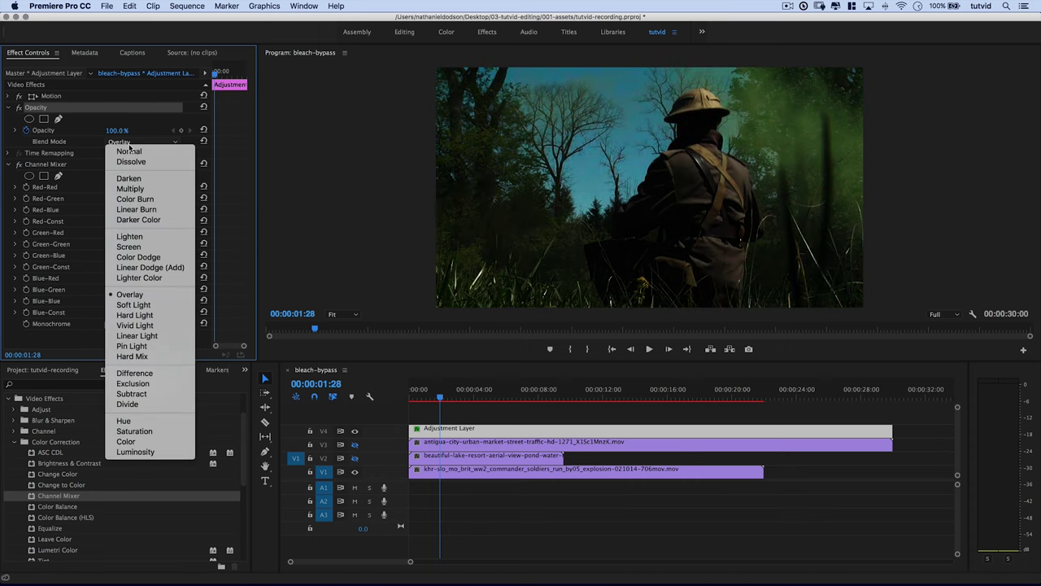
left_click(153, 305)
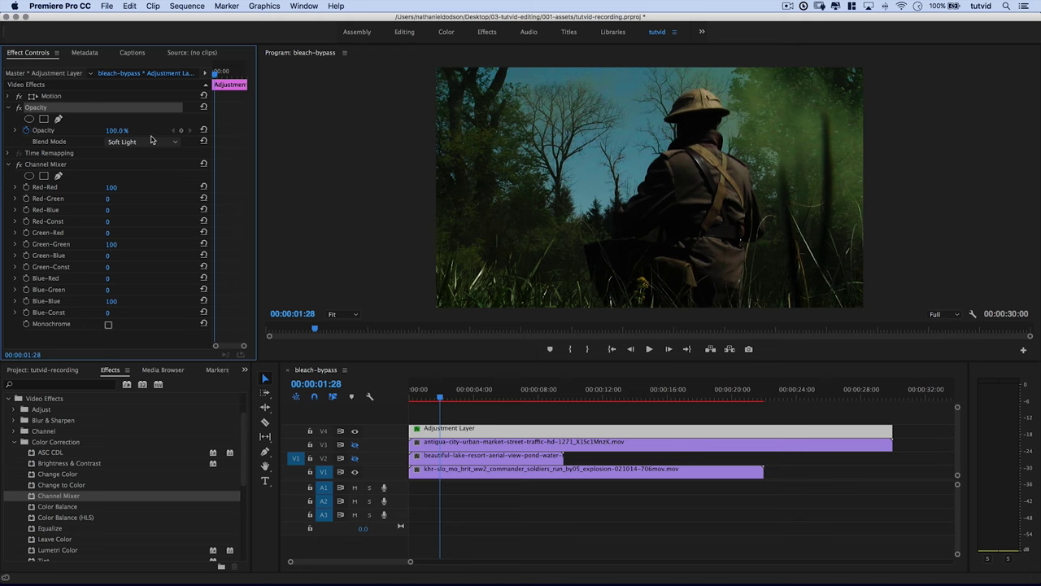
left_click(140, 144)
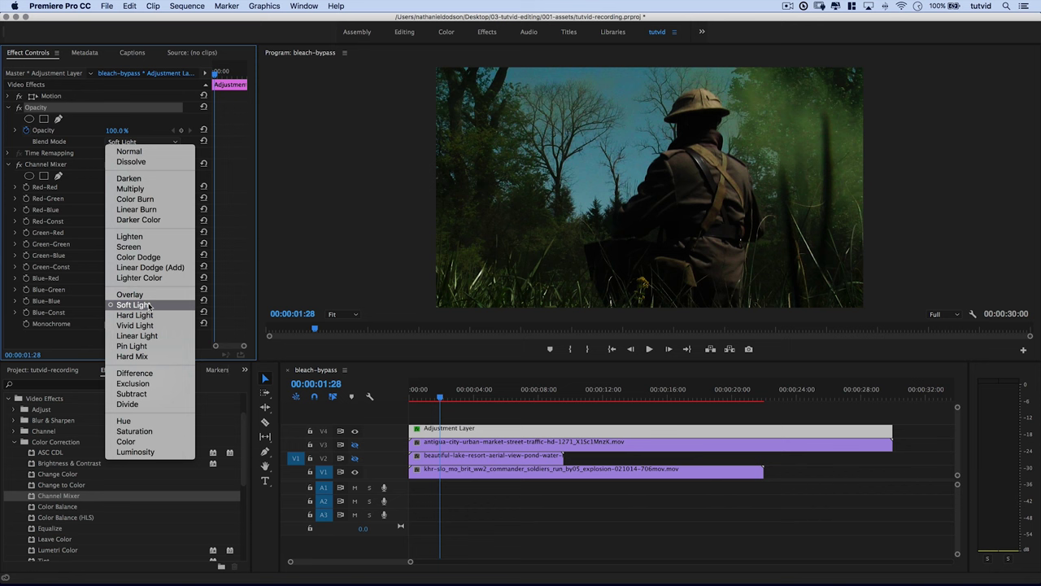
left_click(129, 246)
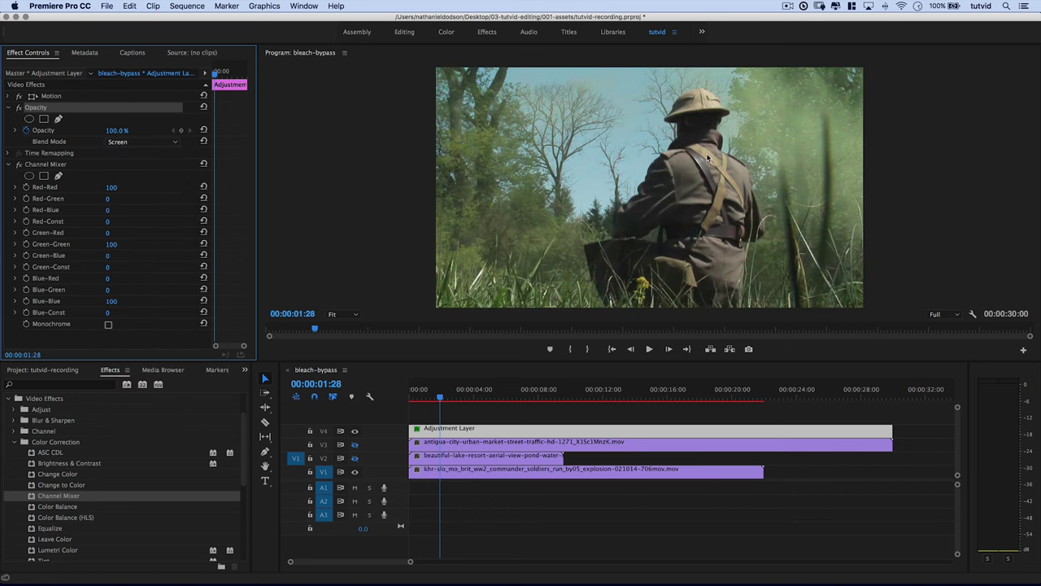
Step: Compare Multiply with Overlay, settle on Overlay, and turn on Channel Mixer Monochrome
left_click(122, 143)
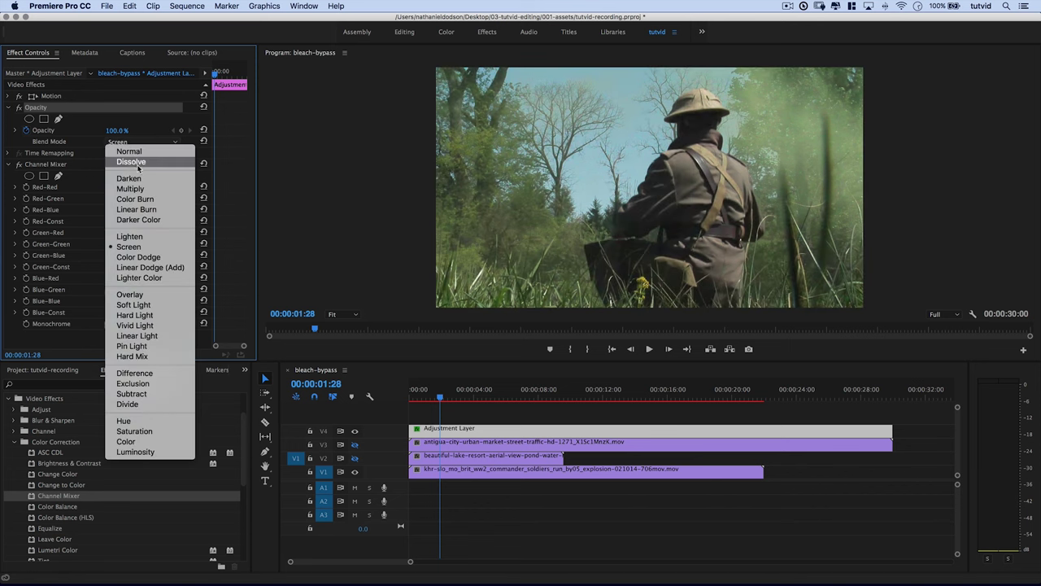
left_click(130, 189)
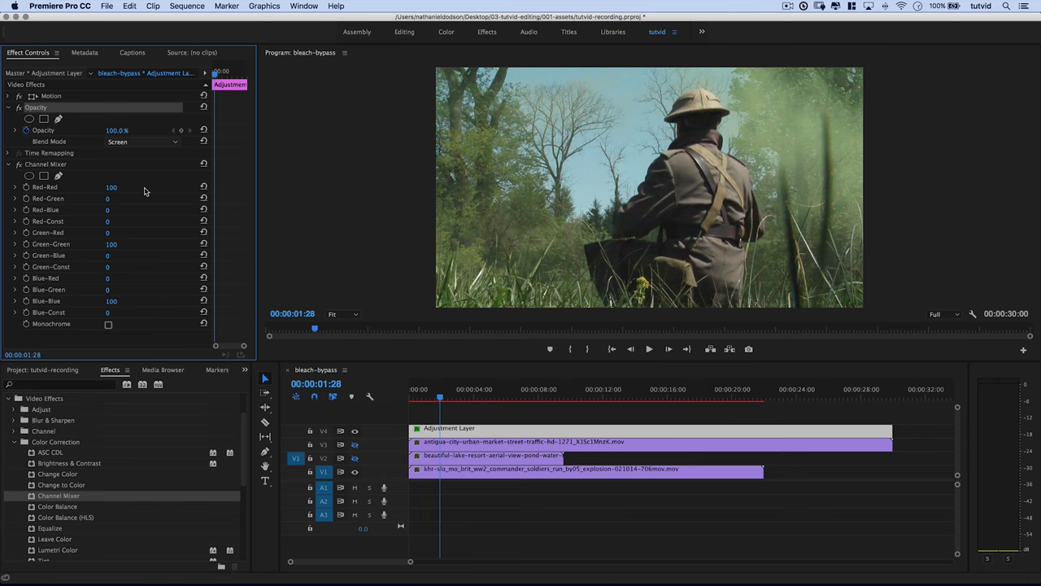
left_click(139, 143)
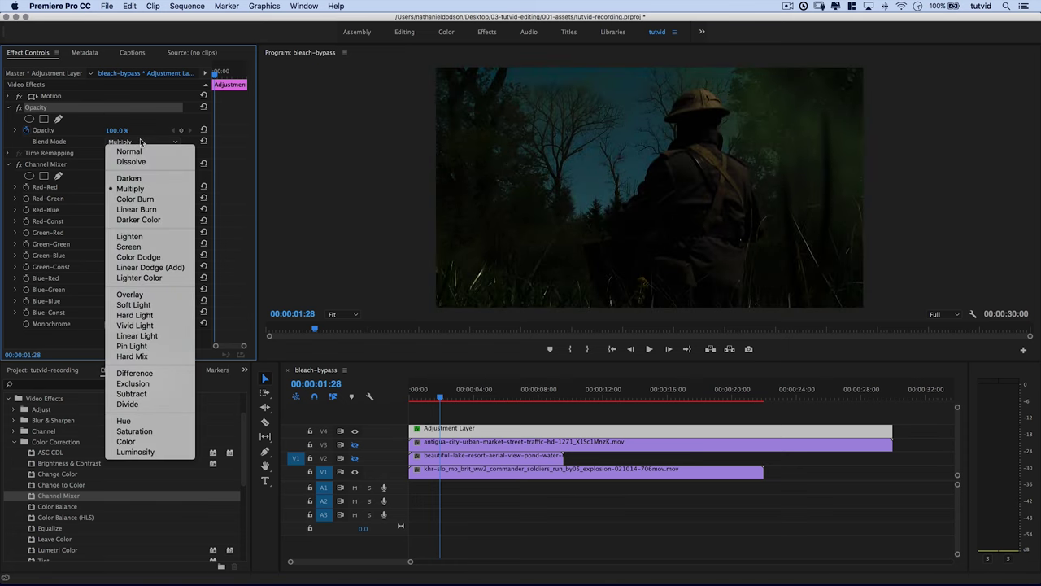
left_click(157, 295)
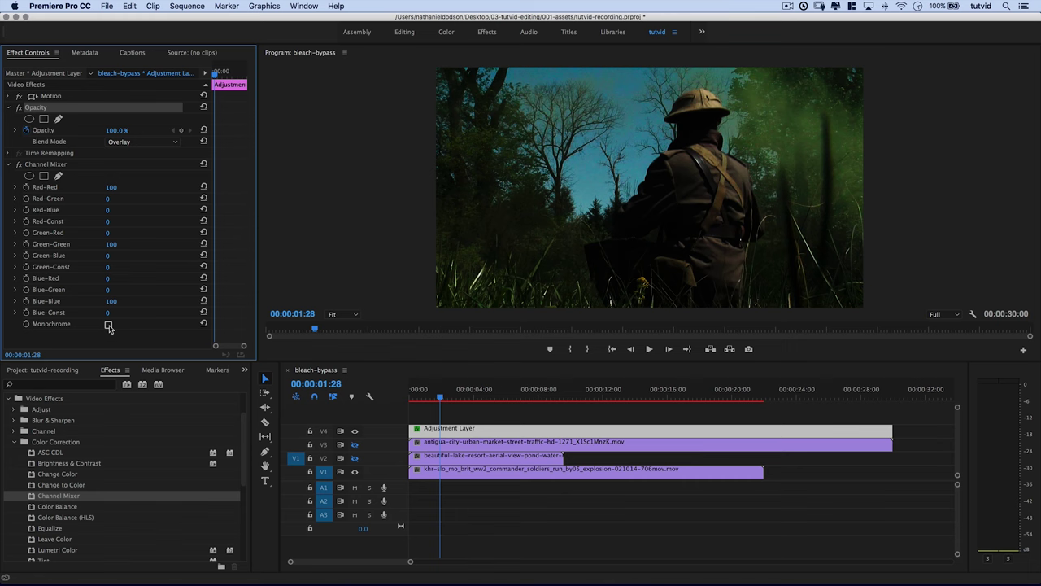
key("m")
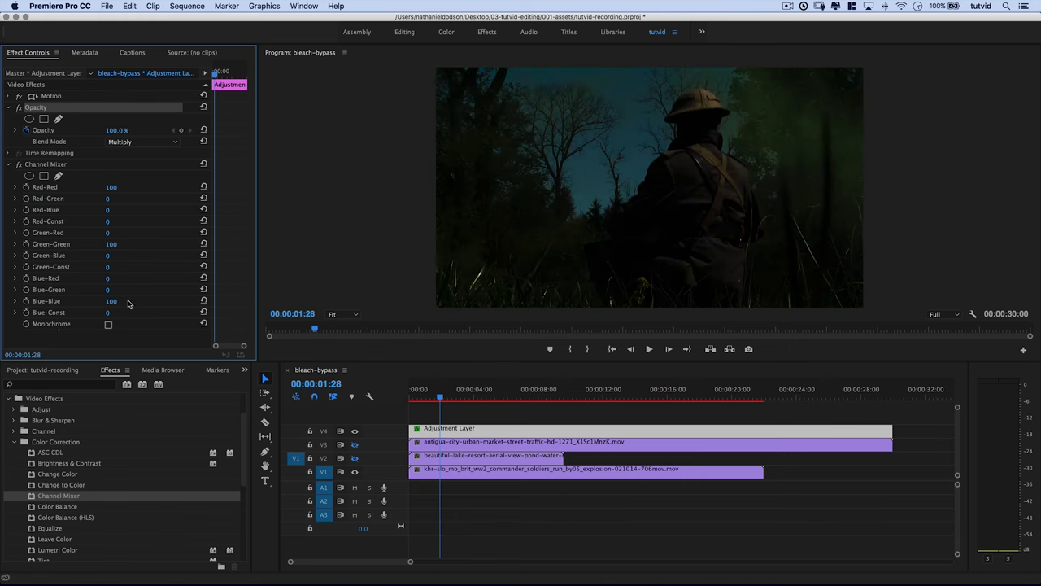
left_click(142, 140)
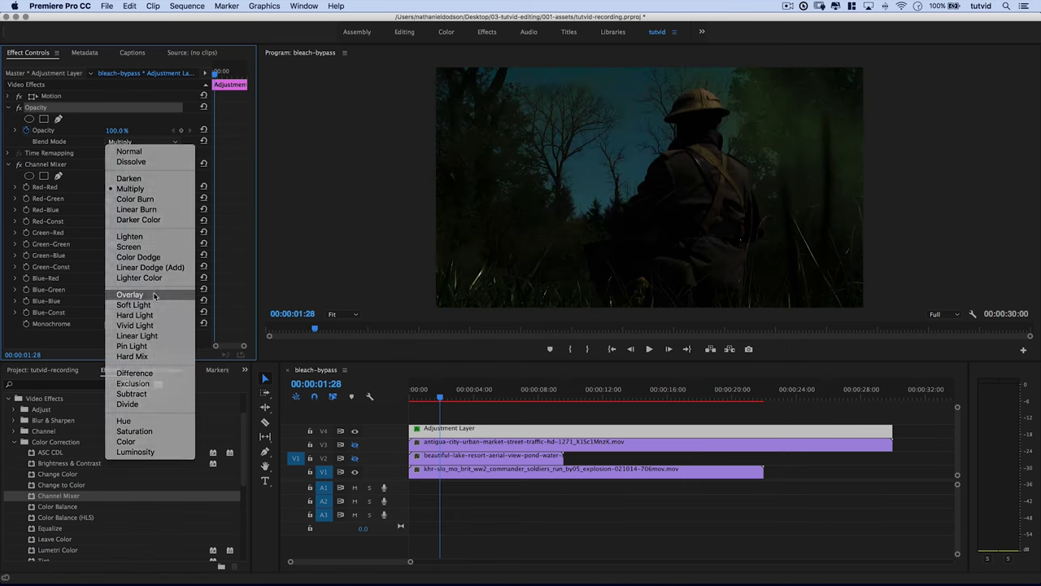
left_click(154, 295)
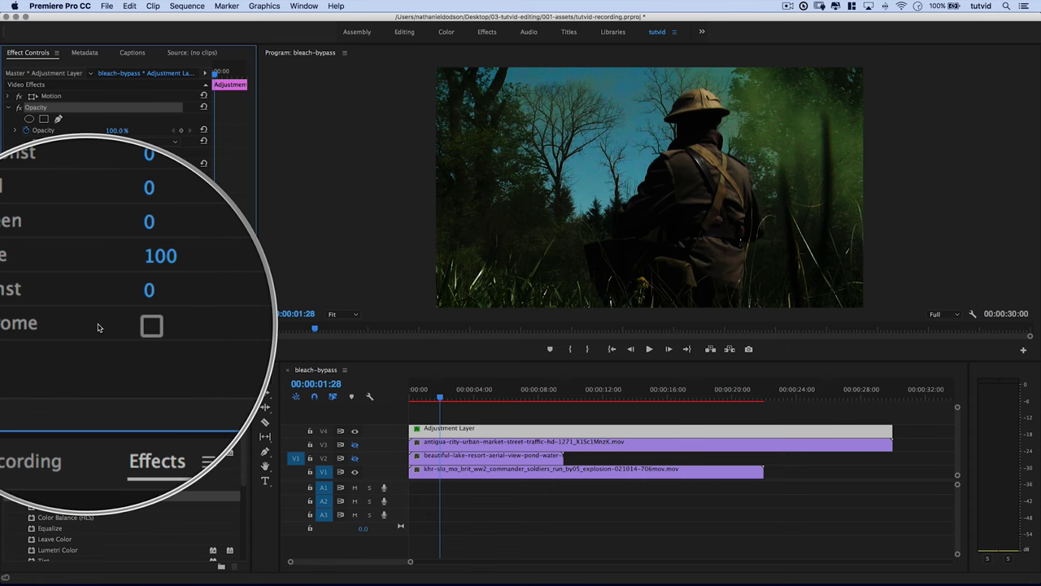
left_click(109, 324)
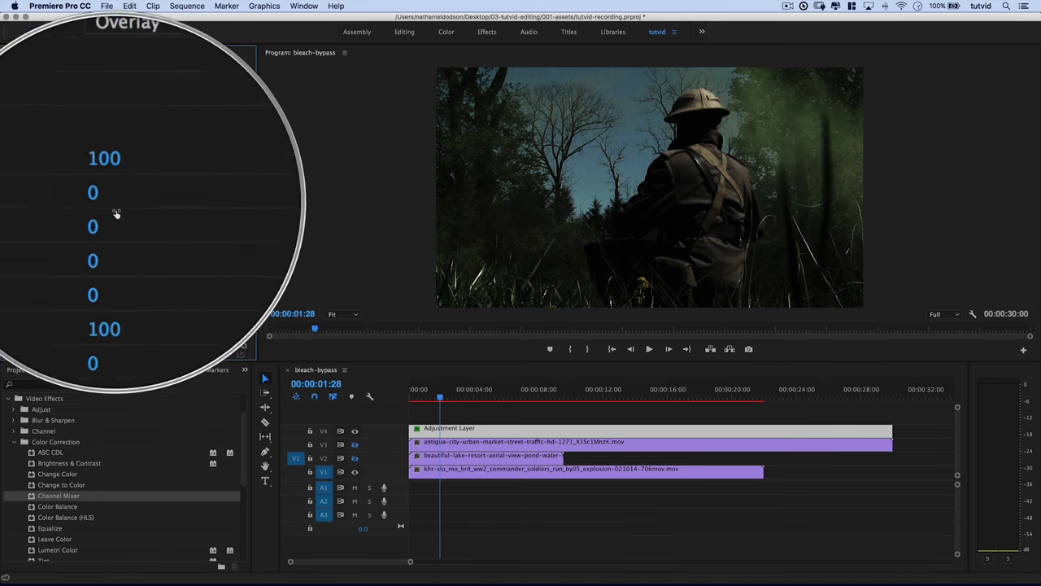
Step: Scrub the Channel Mixer Red-Red value up toward 146
left_click_drag(111, 187, 137, 187)
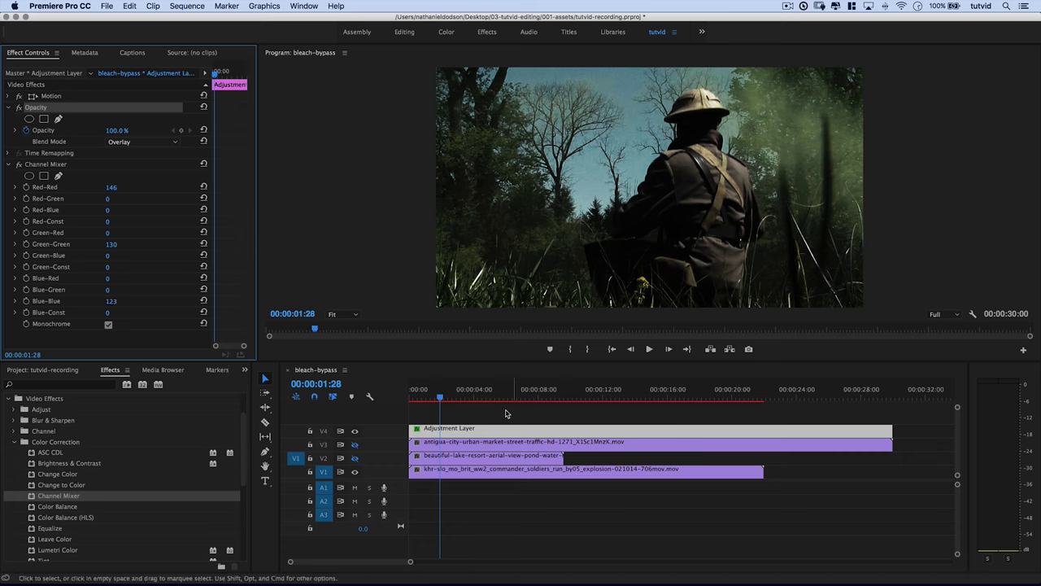
Step: Set Blend Mode to Soft Light, compare with V4 hidden and shown, then re-enable track V2
left_click(145, 143)
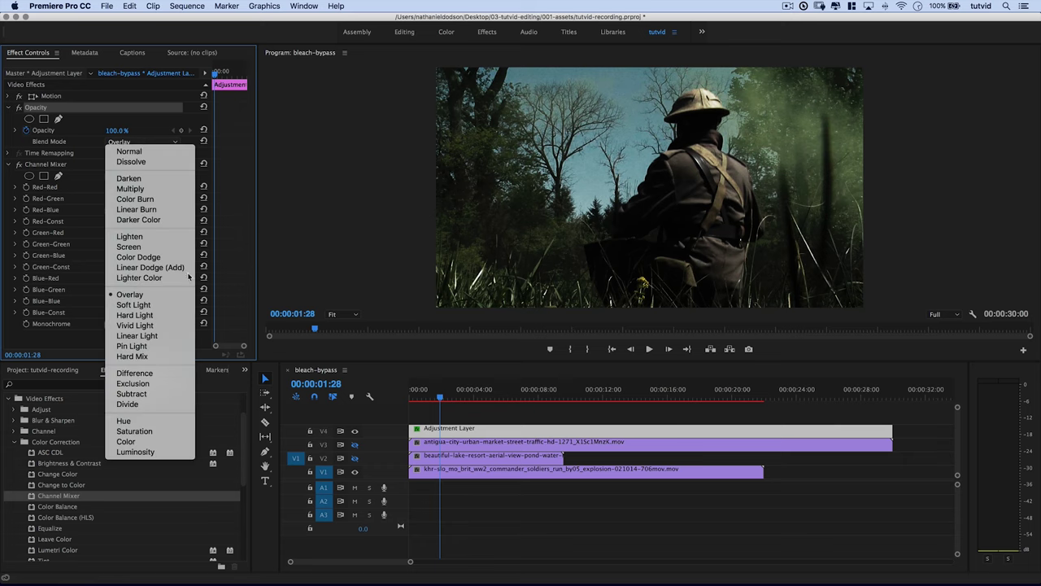
left_click(147, 306)
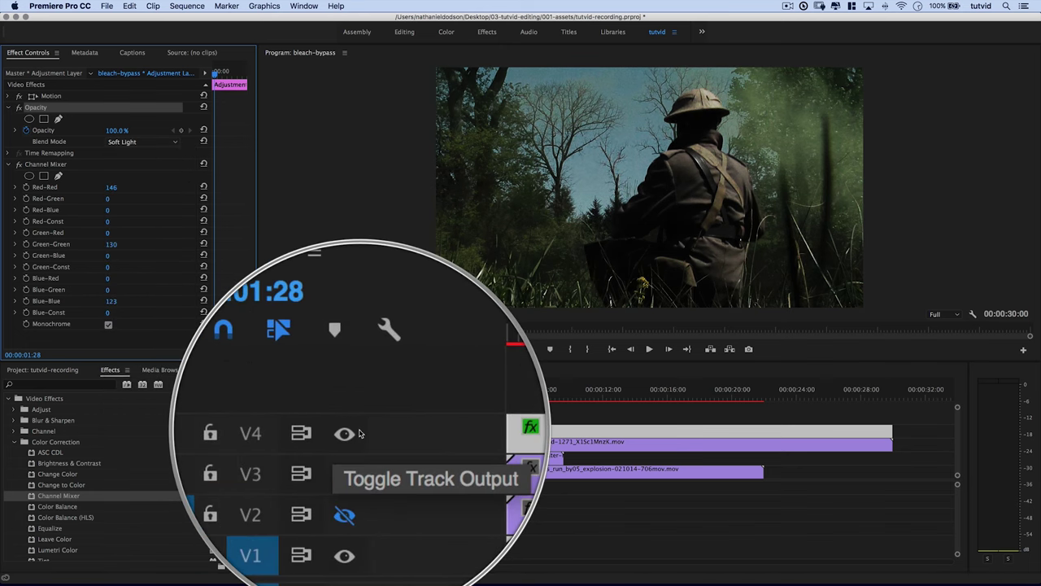
left_click(354, 431)
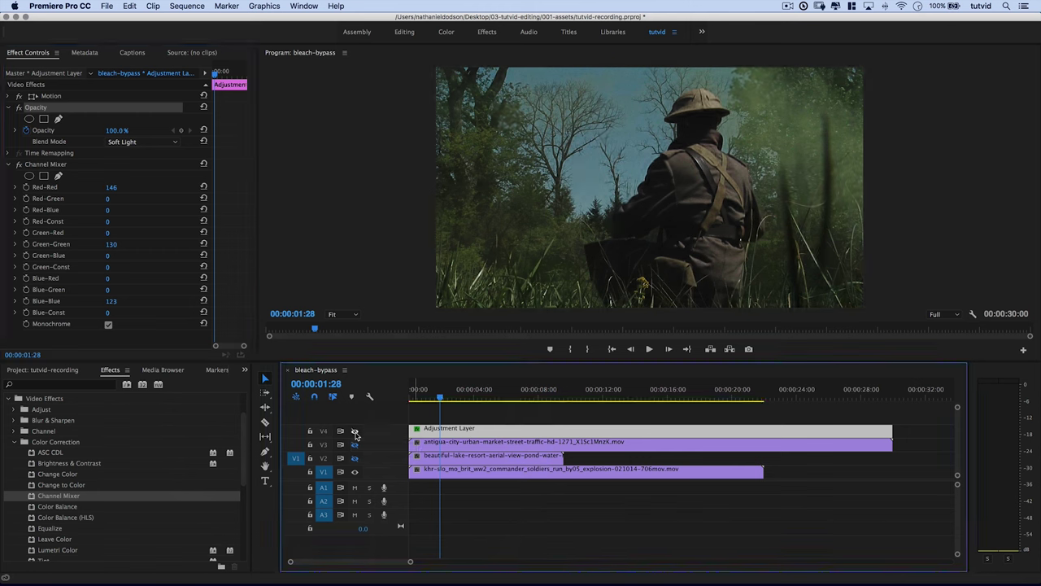
left_click(355, 433)
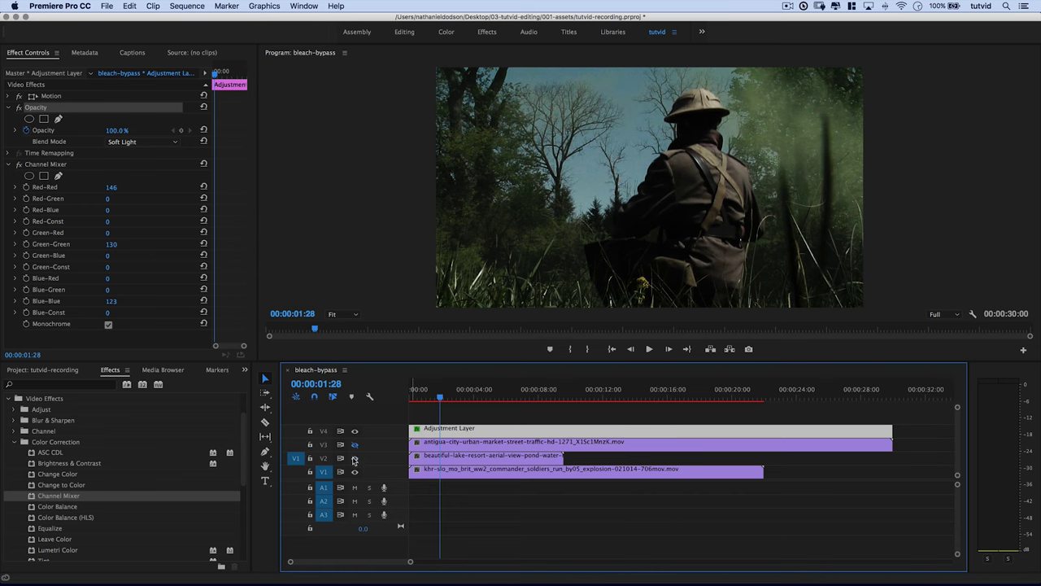
left_click(355, 458)
Step: Scrub into the lake clip and toggle the adjustment layer off and on to compare
mouse_move(439, 397)
left_mouse_down()
mouse_move(472, 399)
mouse_move(451, 402)
left_mouse_up()
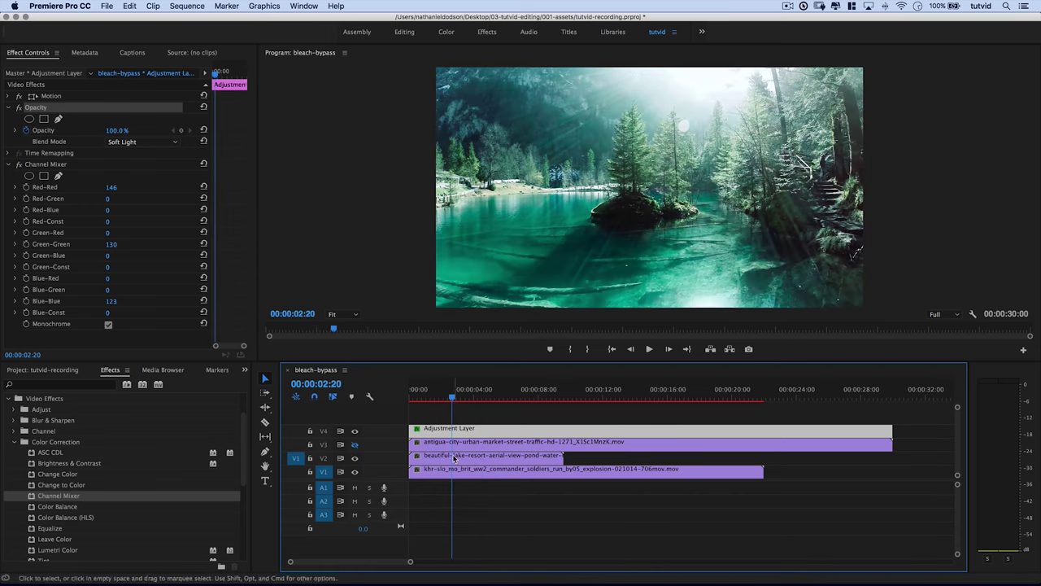
left_click(355, 432)
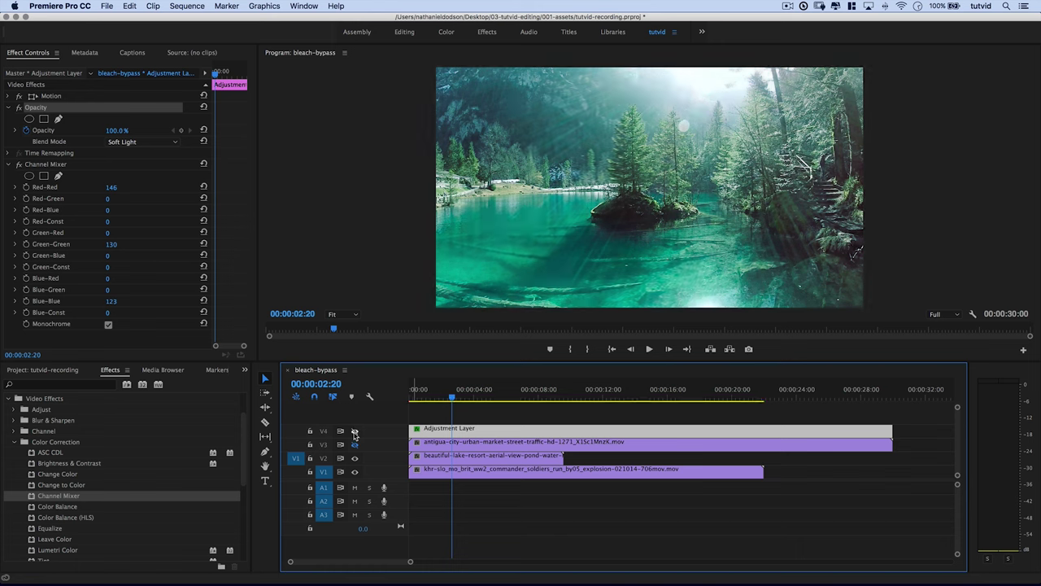
left_click(355, 432)
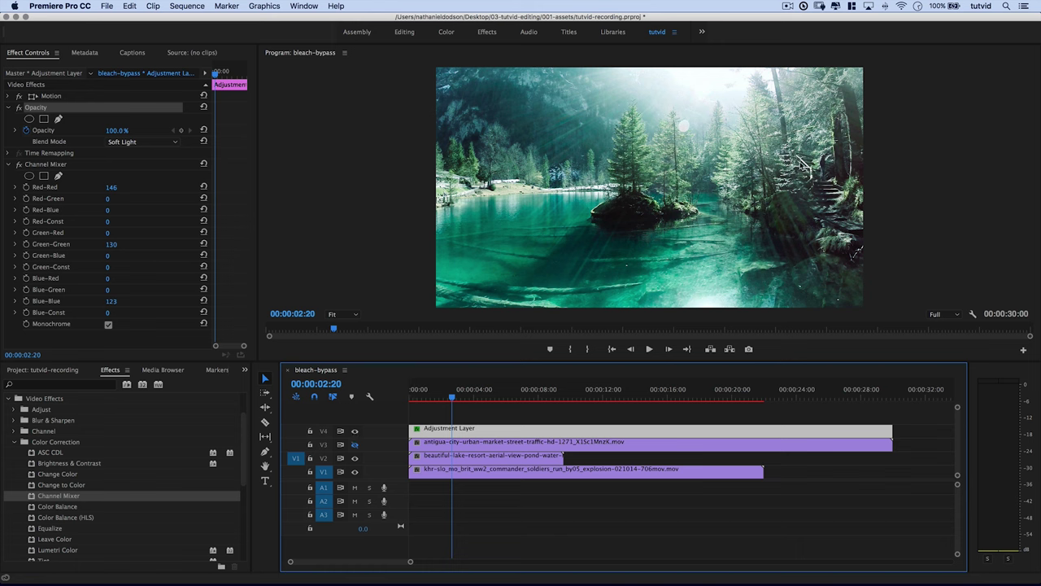
left_click_drag(460, 396, 519, 396)
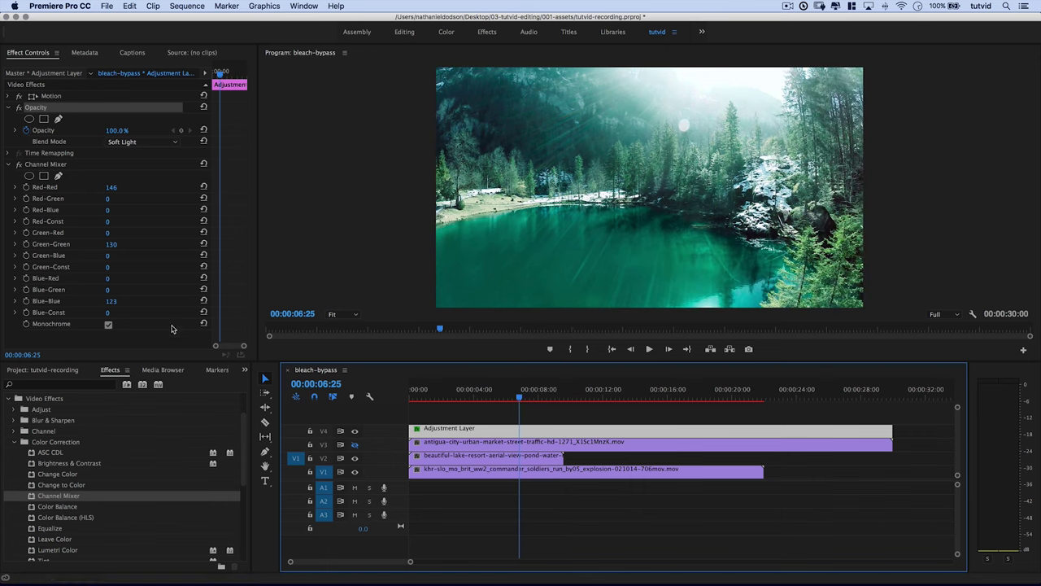
Step: Try Overlay on the lake footage, return to Soft Light, and park the playhead at 00:00:02:00
left_click(123, 142)
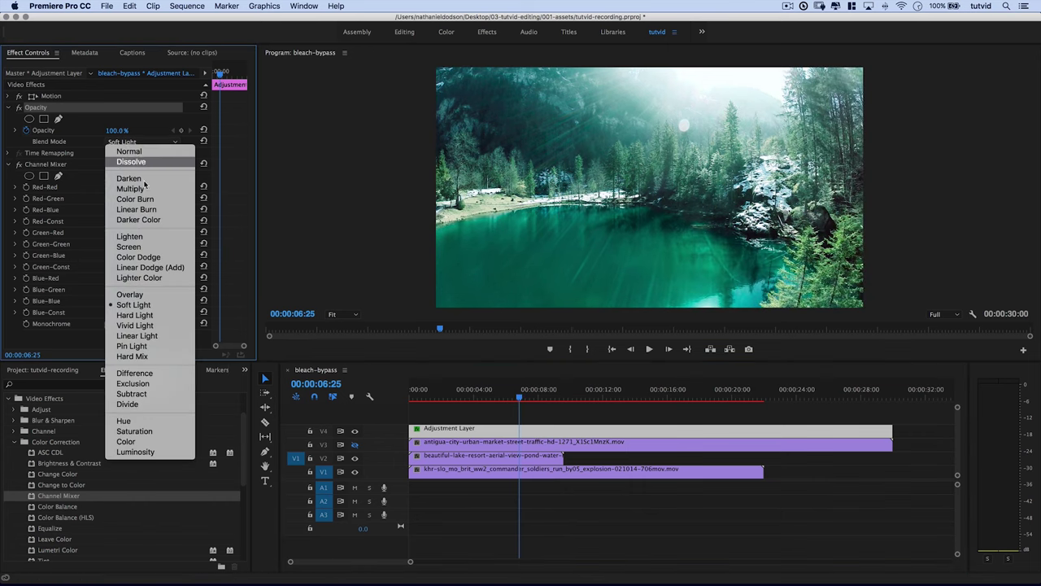
left_click(146, 296)
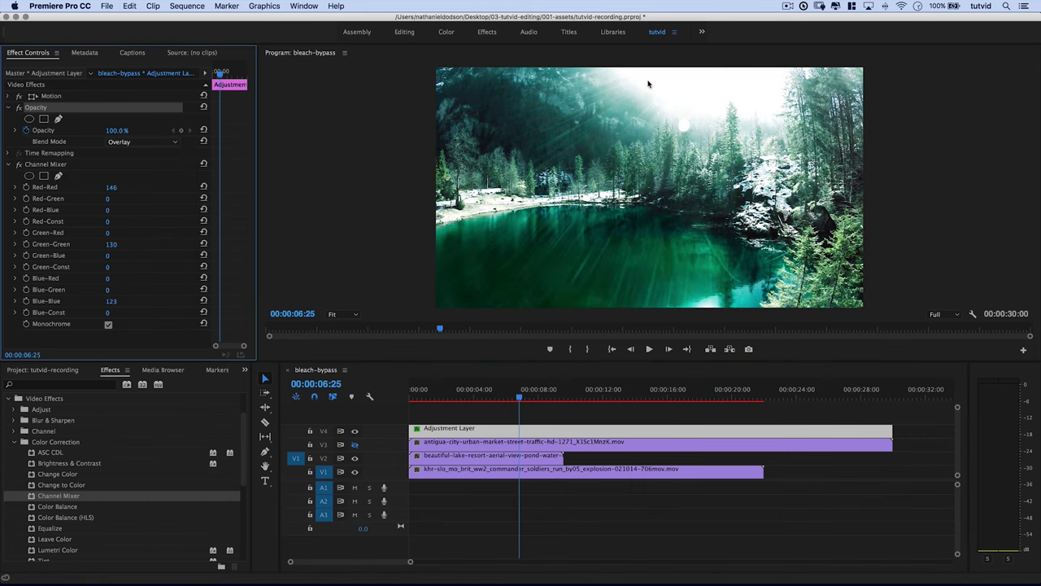
mouse_move(519, 396)
left_mouse_down()
mouse_move(474, 396)
mouse_move(535, 397)
left_mouse_up()
left_click(140, 142)
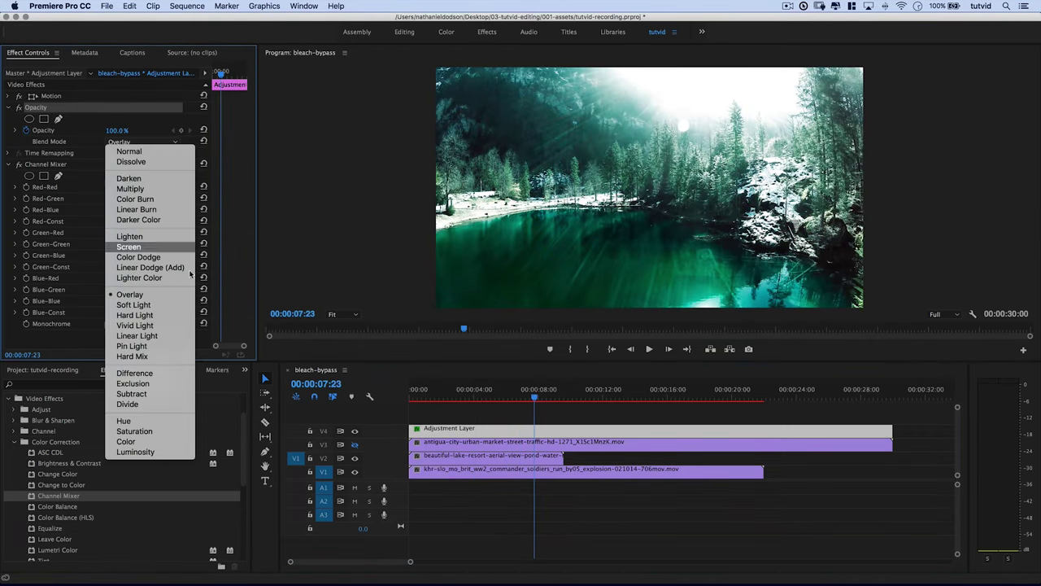
left_click(162, 308)
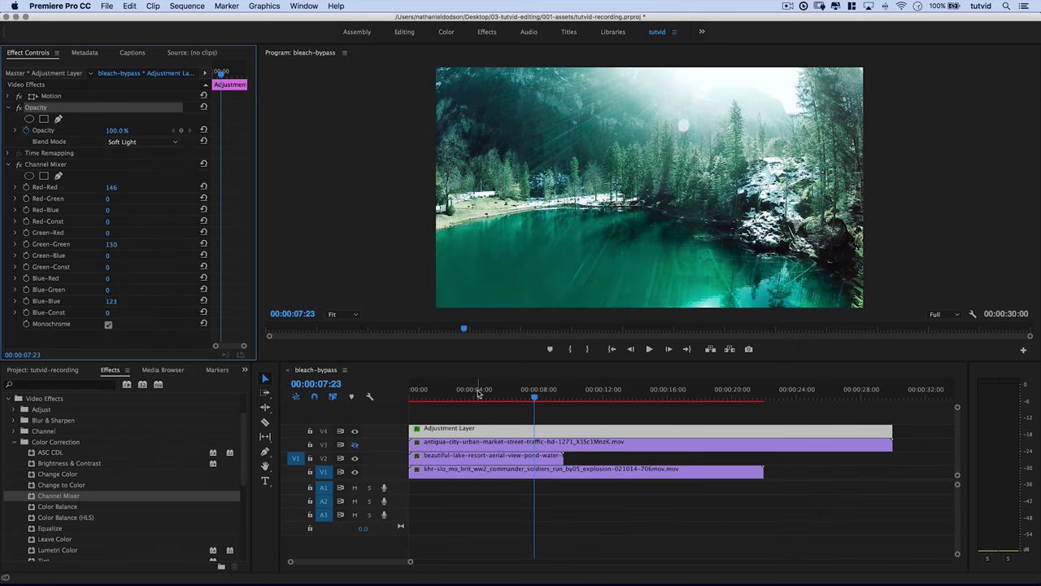
left_click(477, 394)
left_click_drag(477, 394, 442, 388)
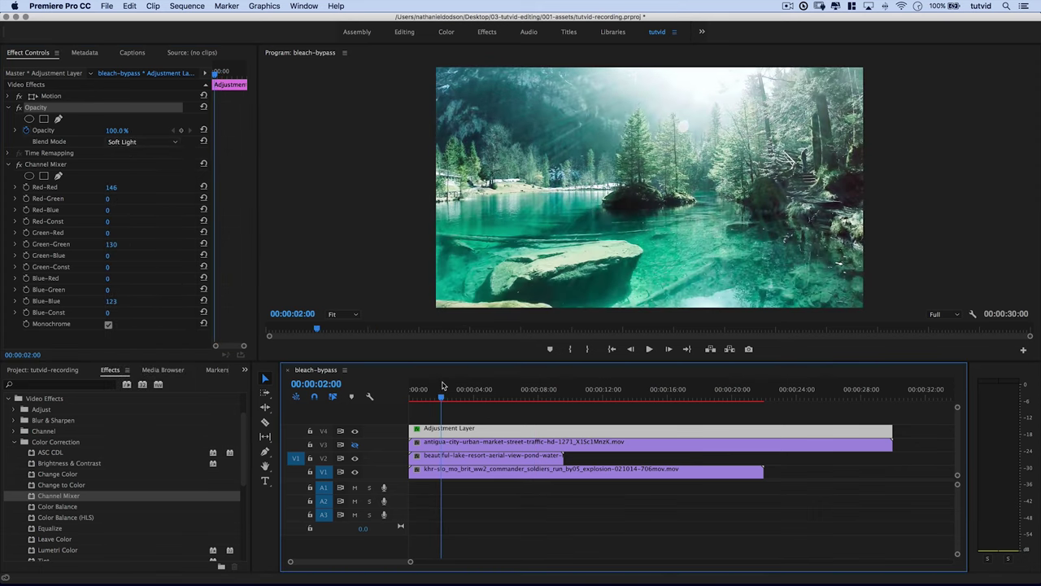
Step: Re-enable V3, compare V4 off and on around one second, then try Overlay and keep Soft Light
left_click(354, 445)
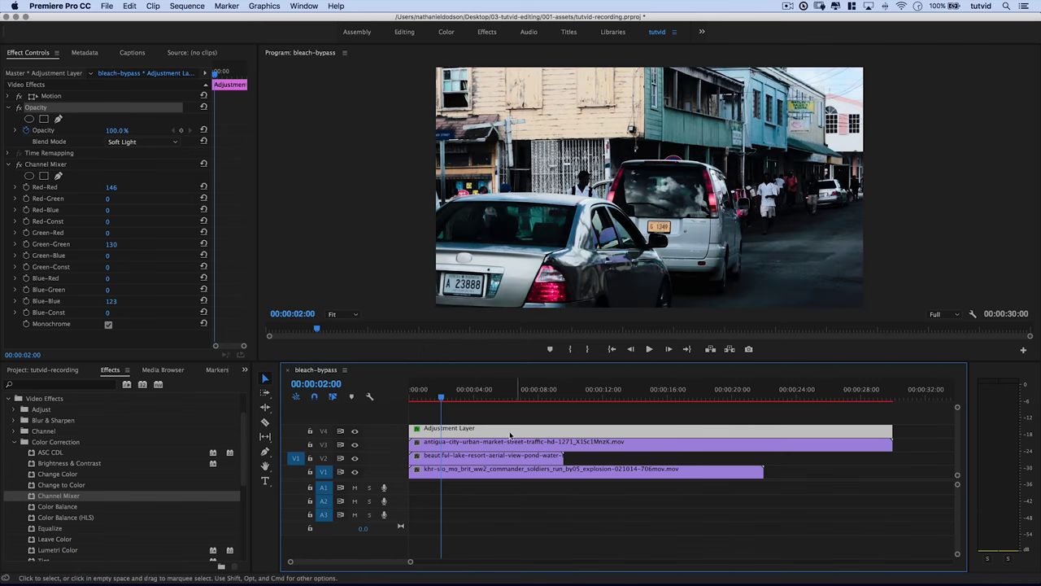
mouse_move(441, 397)
left_mouse_down()
mouse_move(456, 399)
mouse_move(424, 411)
mouse_move(495, 402)
mouse_move(433, 413)
left_mouse_up()
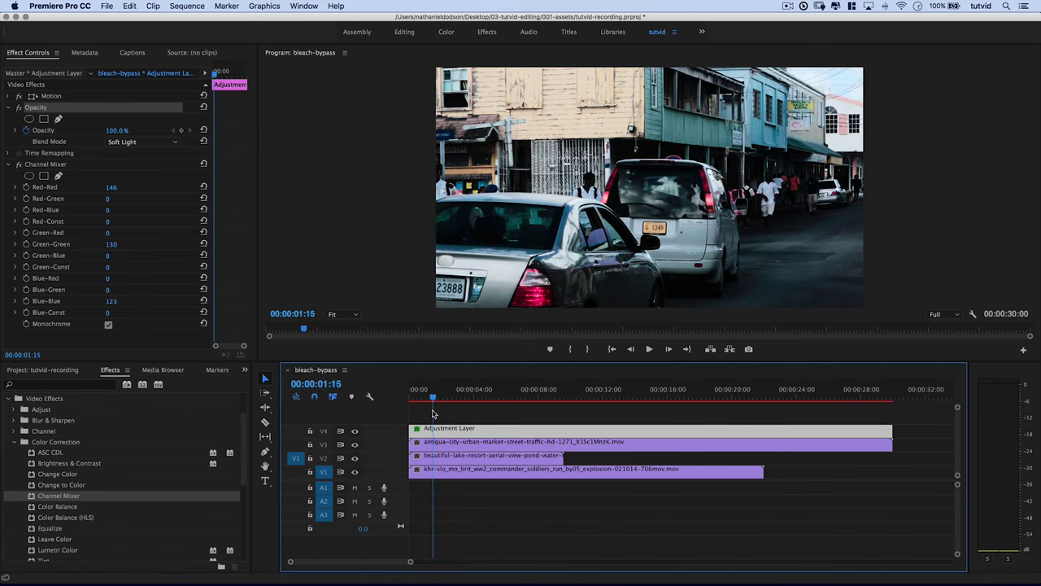
left_click(354, 430)
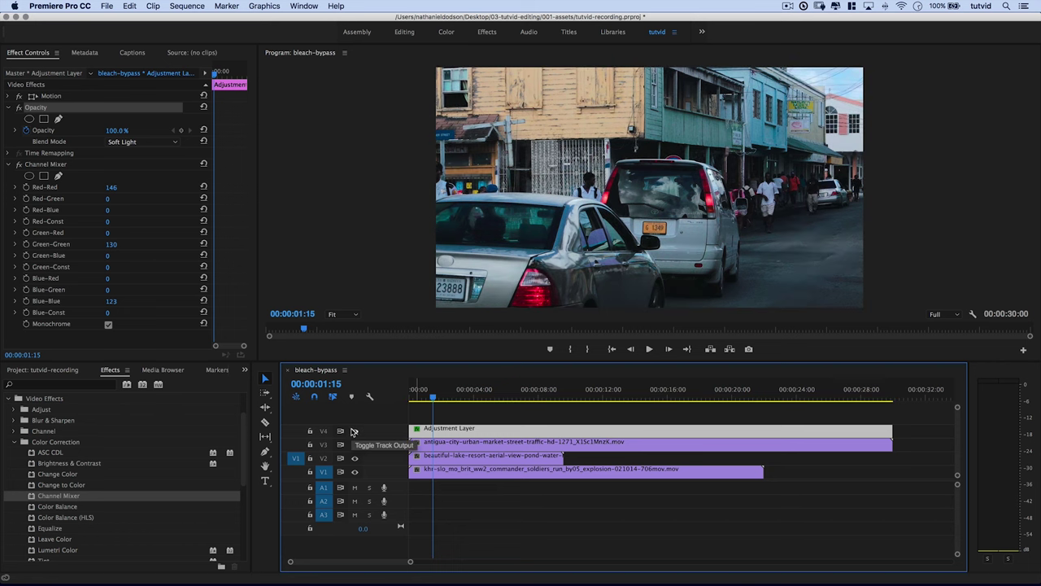
left_click(354, 430)
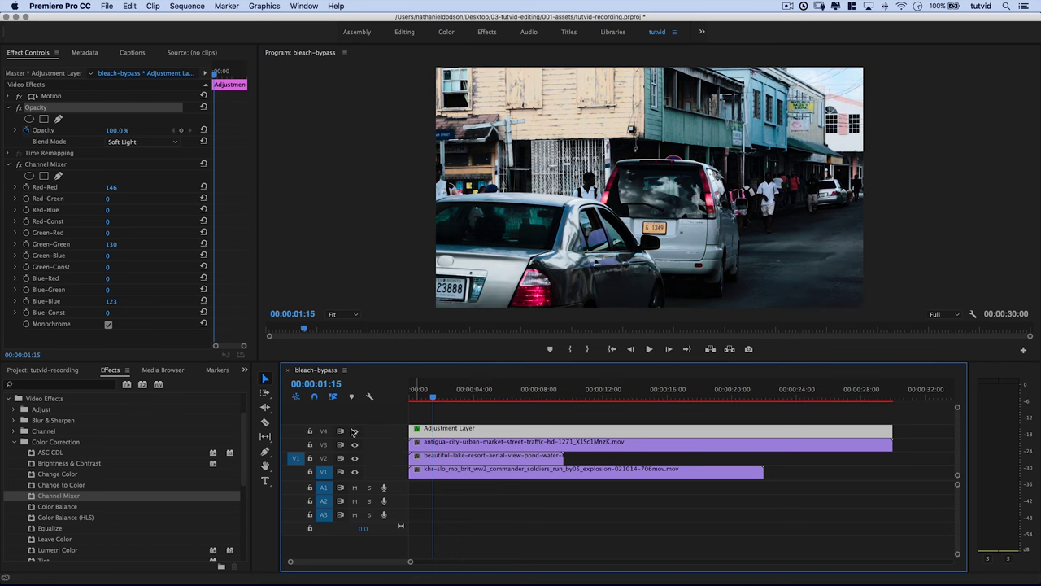
left_click(126, 142)
left_click(171, 295)
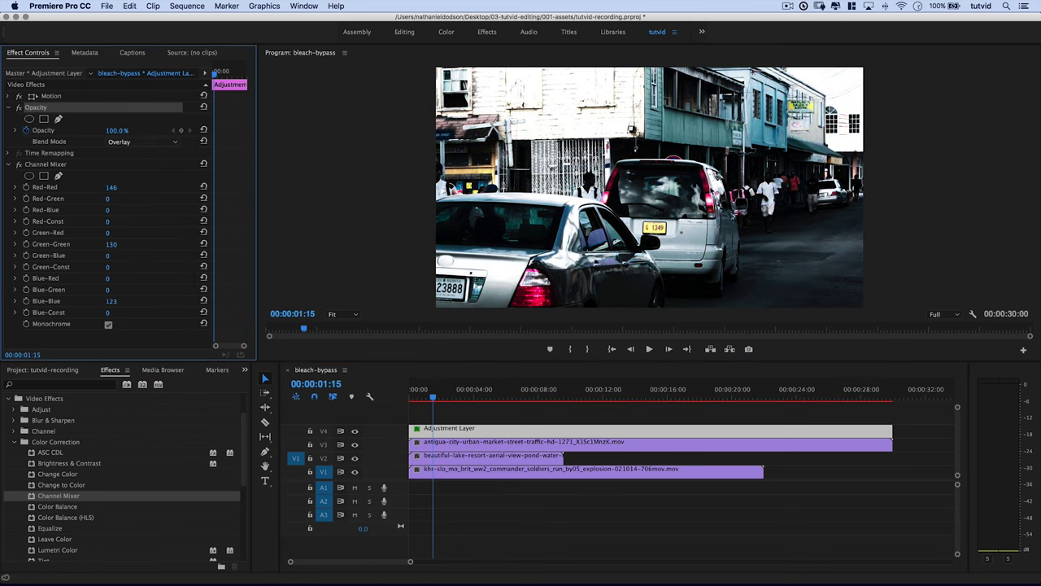
left_click(137, 144)
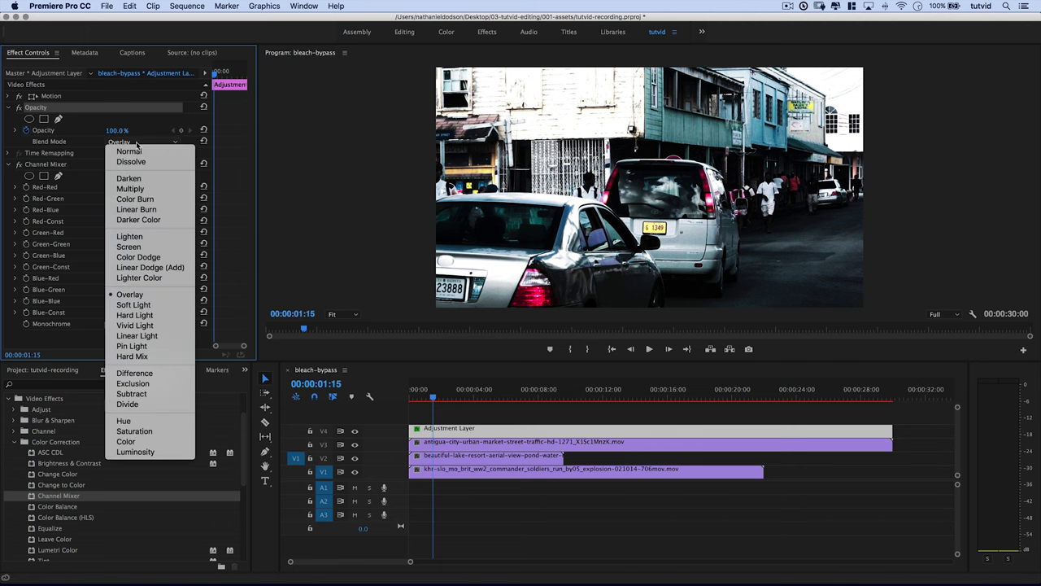
left_click(148, 308)
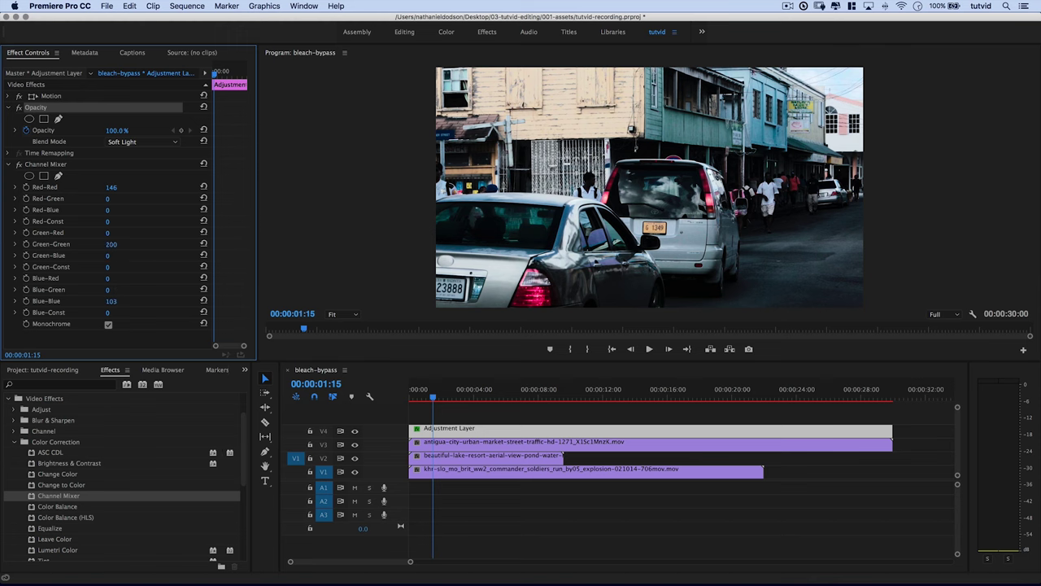
Step: Set Channel Mixer Green-Green to 153, Red-Red to 183 and Red-Green to 50
left_click_drag(117, 245, 113, 246)
left_click_drag(111, 189, 107, 192)
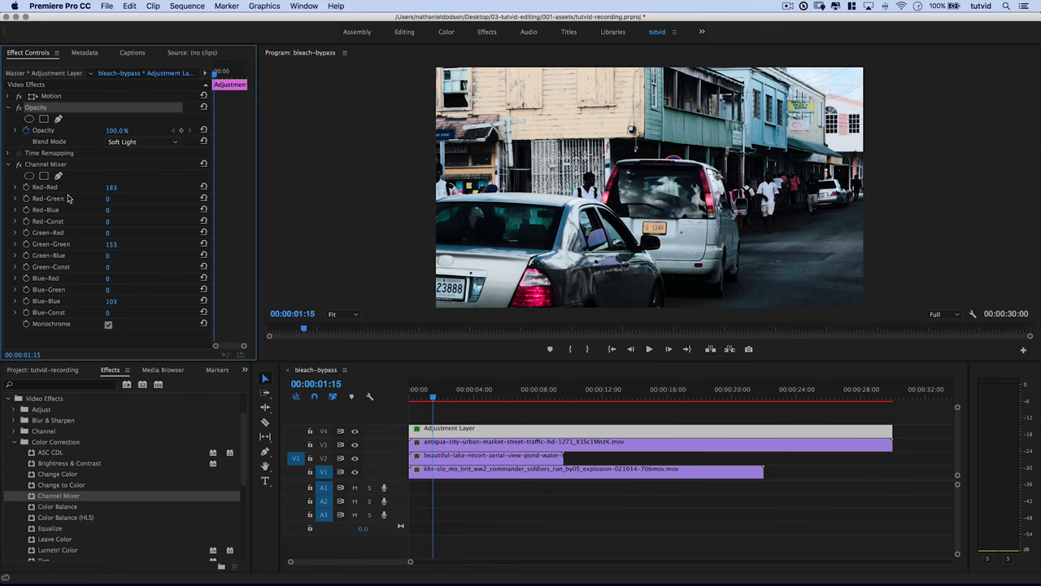
left_click_drag(109, 198, 115, 222)
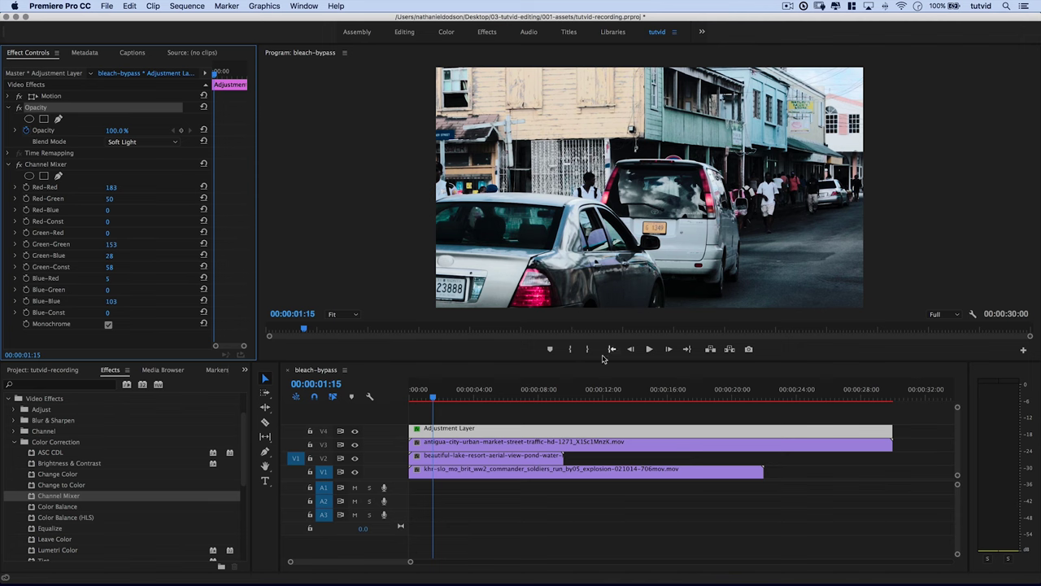
left_click(356, 431)
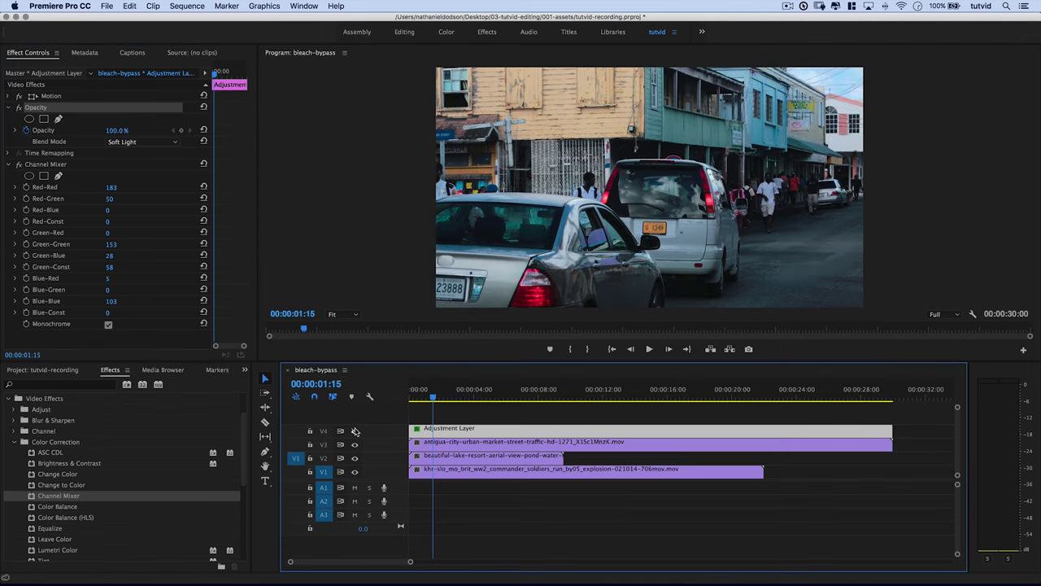
left_click(356, 431)
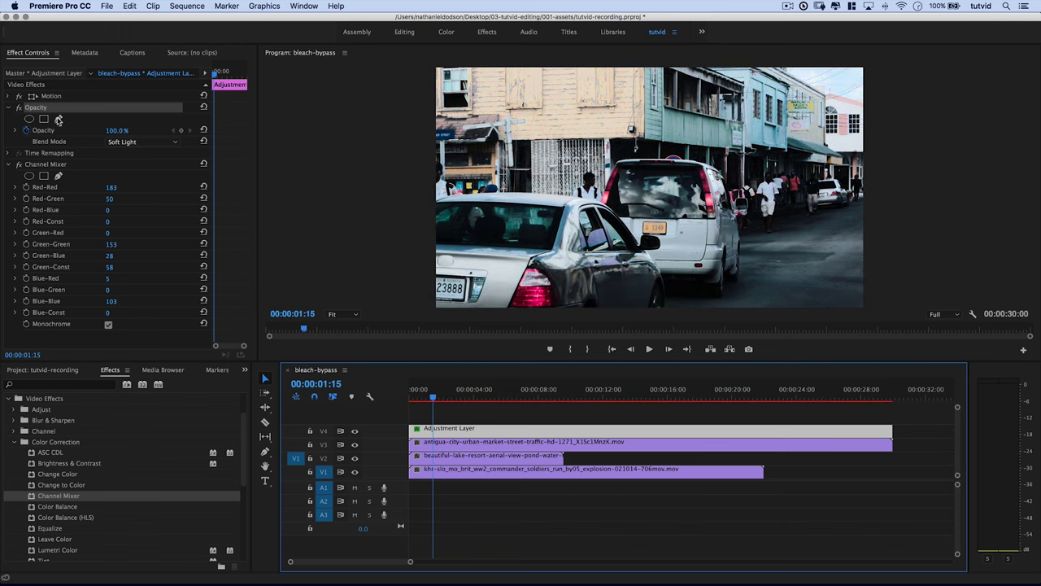
left_click(9, 164)
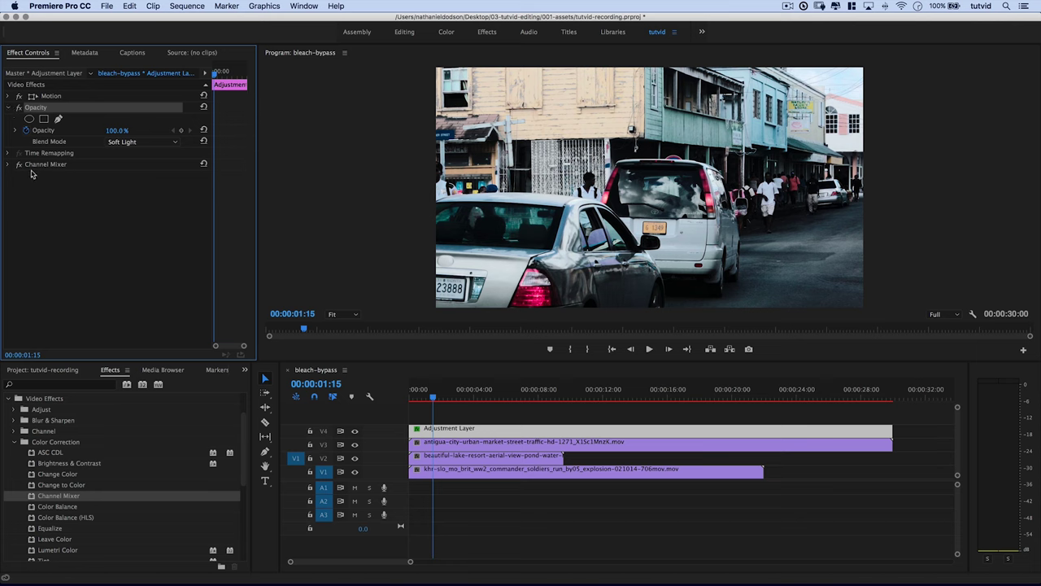
left_click(32, 167)
left_click(8, 165)
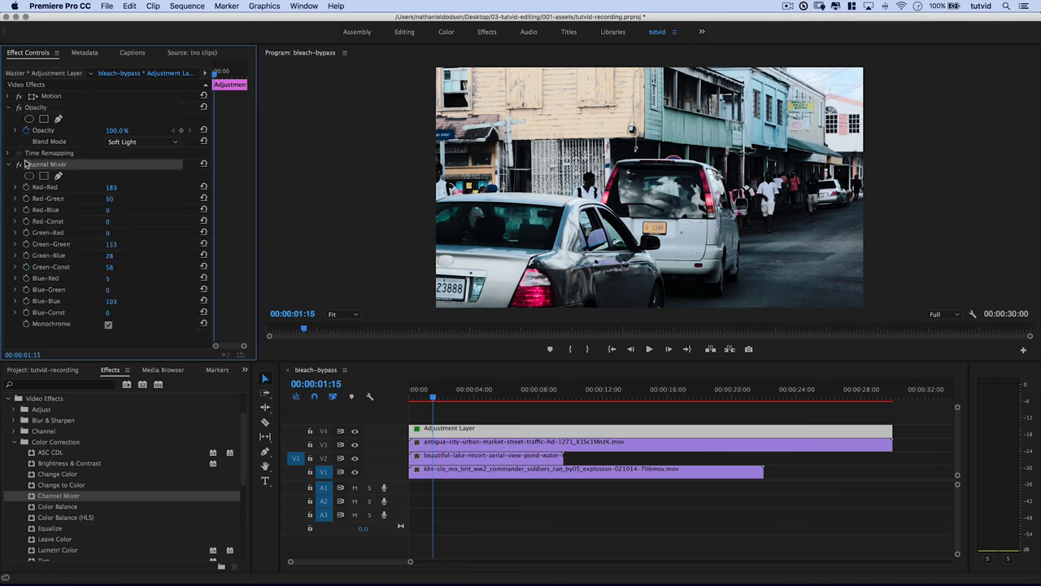
left_click(109, 325)
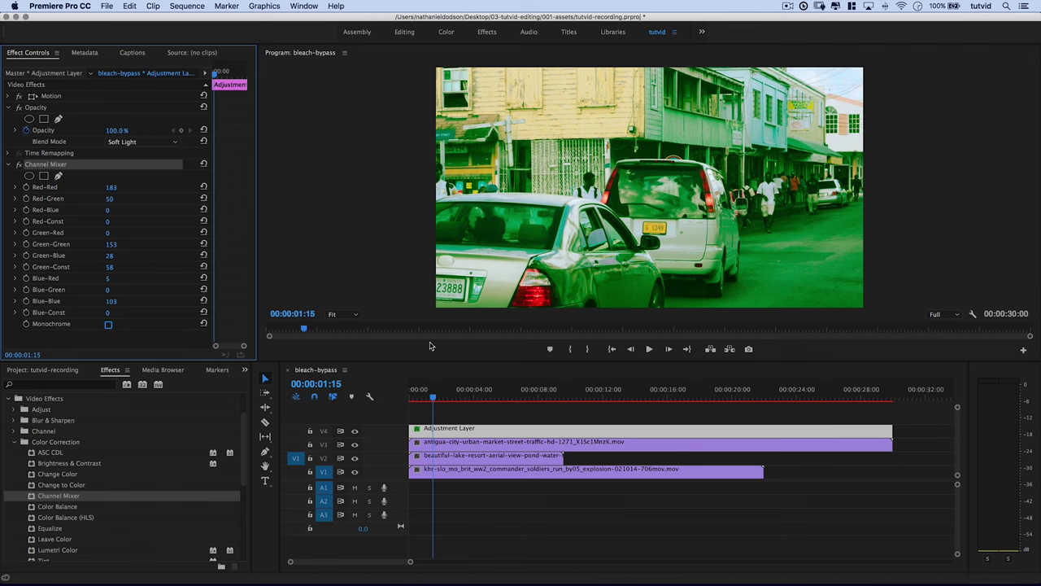
left_click(109, 325)
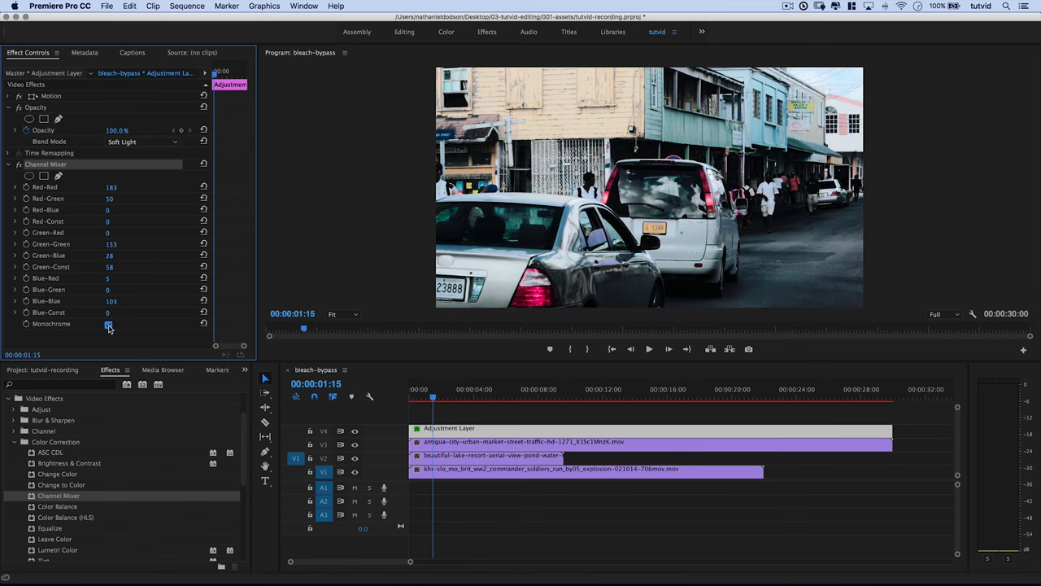
left_click(108, 324)
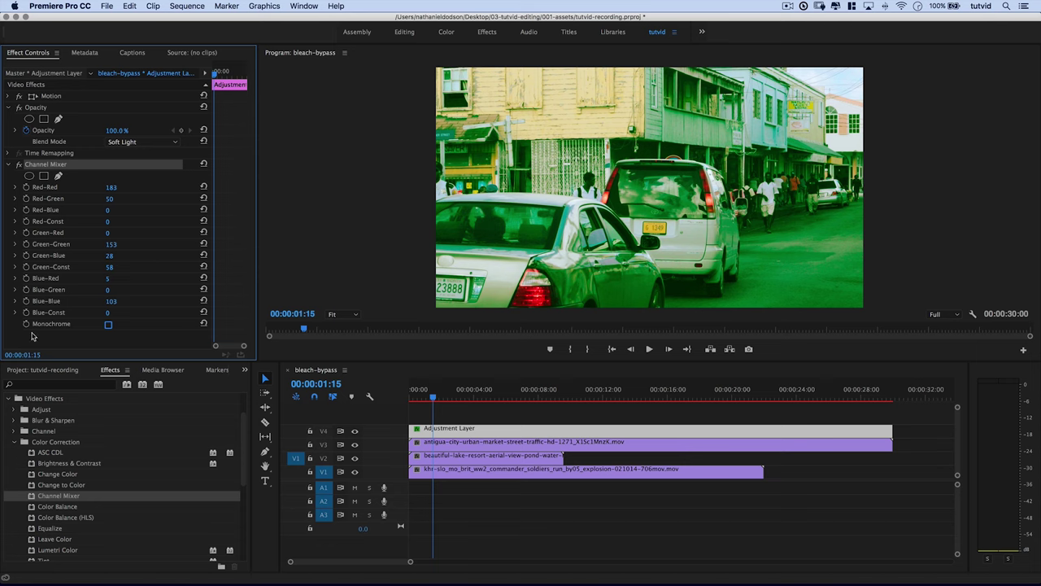
left_click(108, 325)
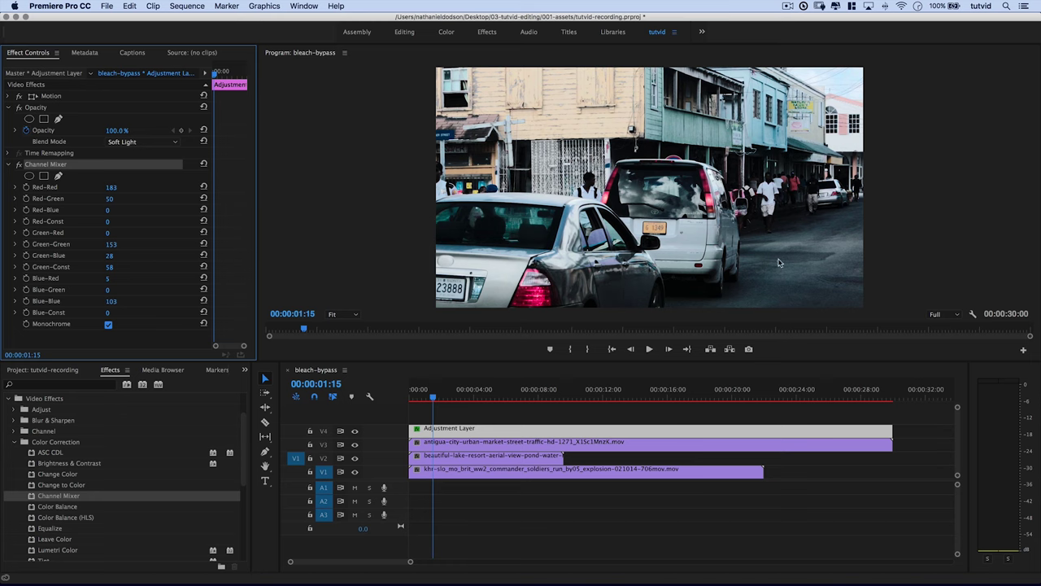